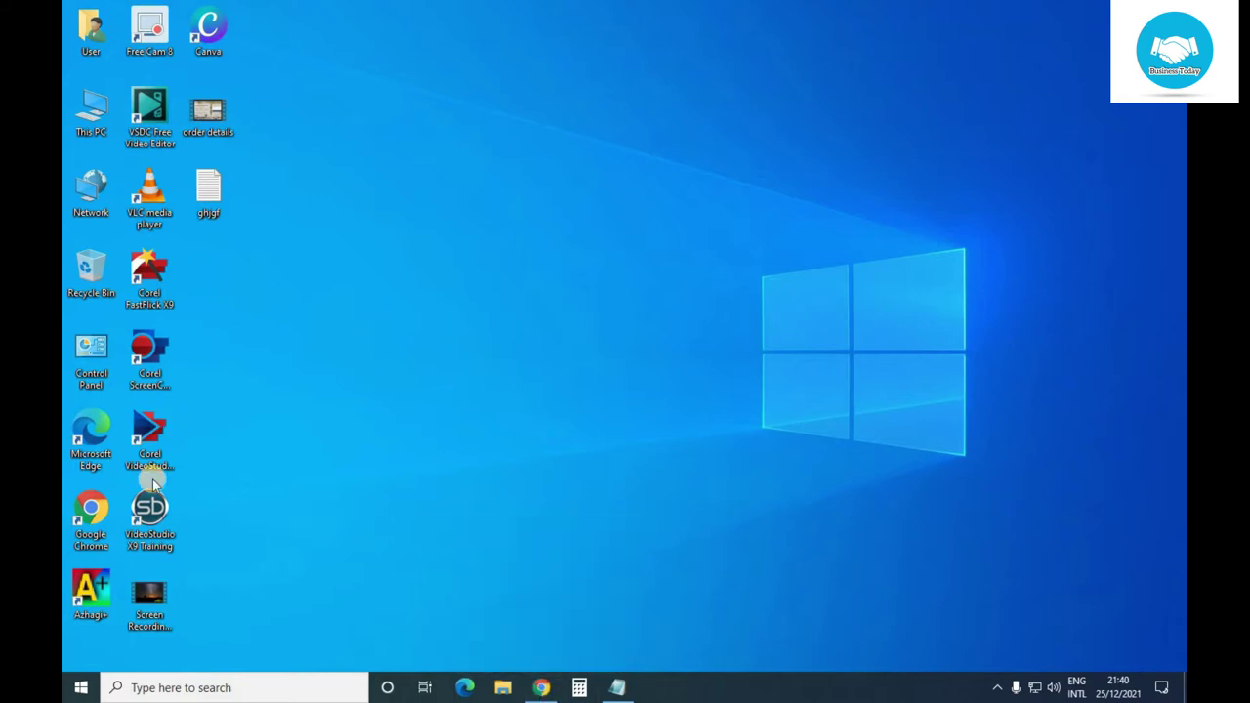
Step: Switch to Chrome, load the Daraz Seller Center site in a maximized window and sign in to the seller account
{"action": "double_click", "coordinate": [93, 512]}
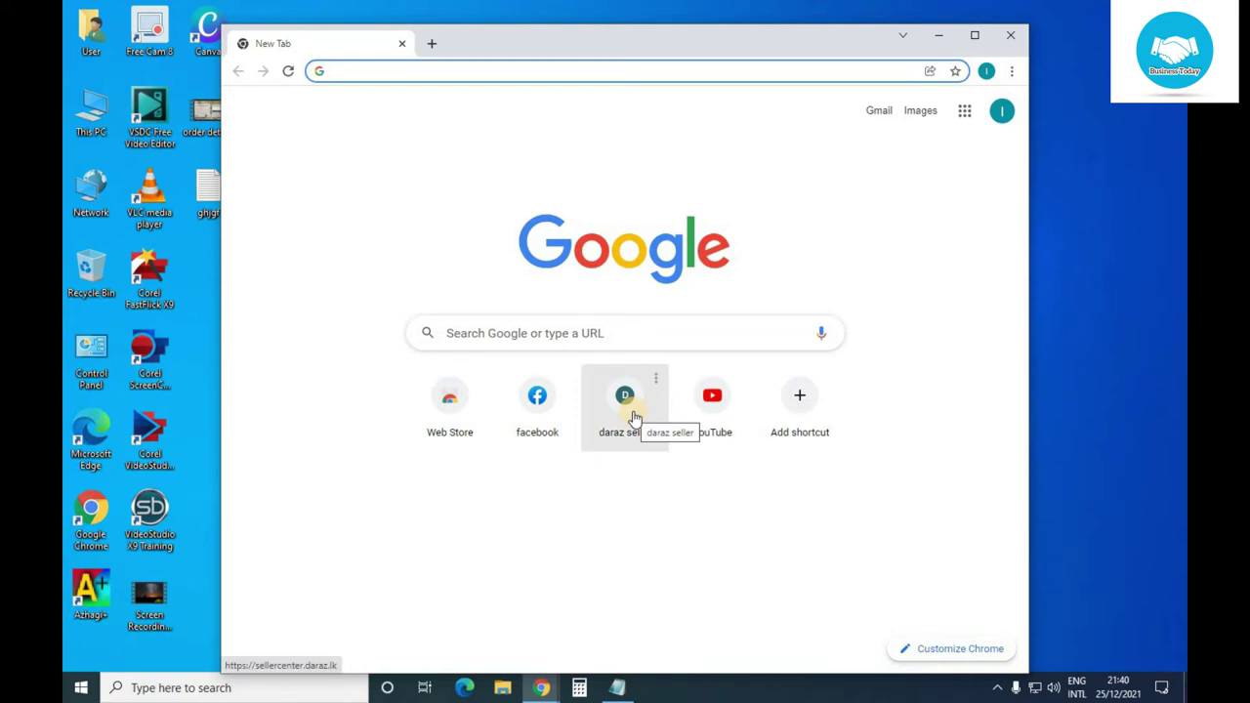
{"action": "left_click", "coordinate": [630, 415]}
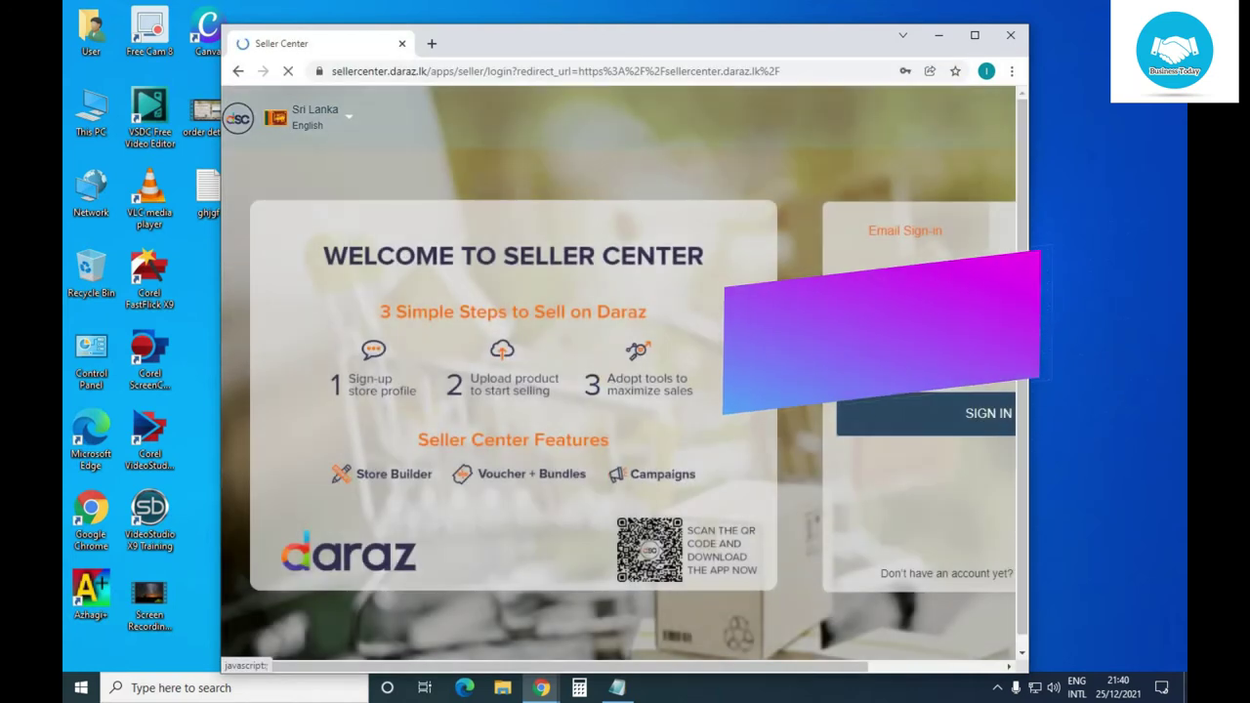
{"action": "left_click", "coordinate": [974, 35]}
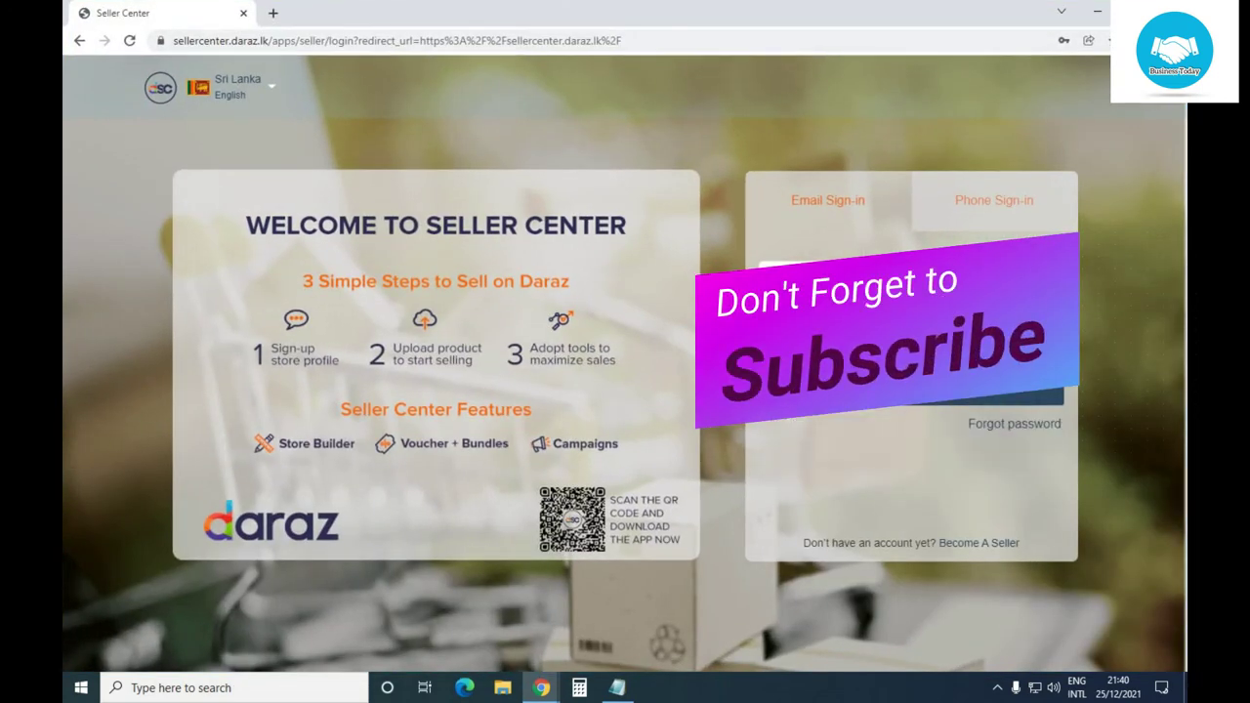
{"action": "left_click", "coordinate": [820, 379]}
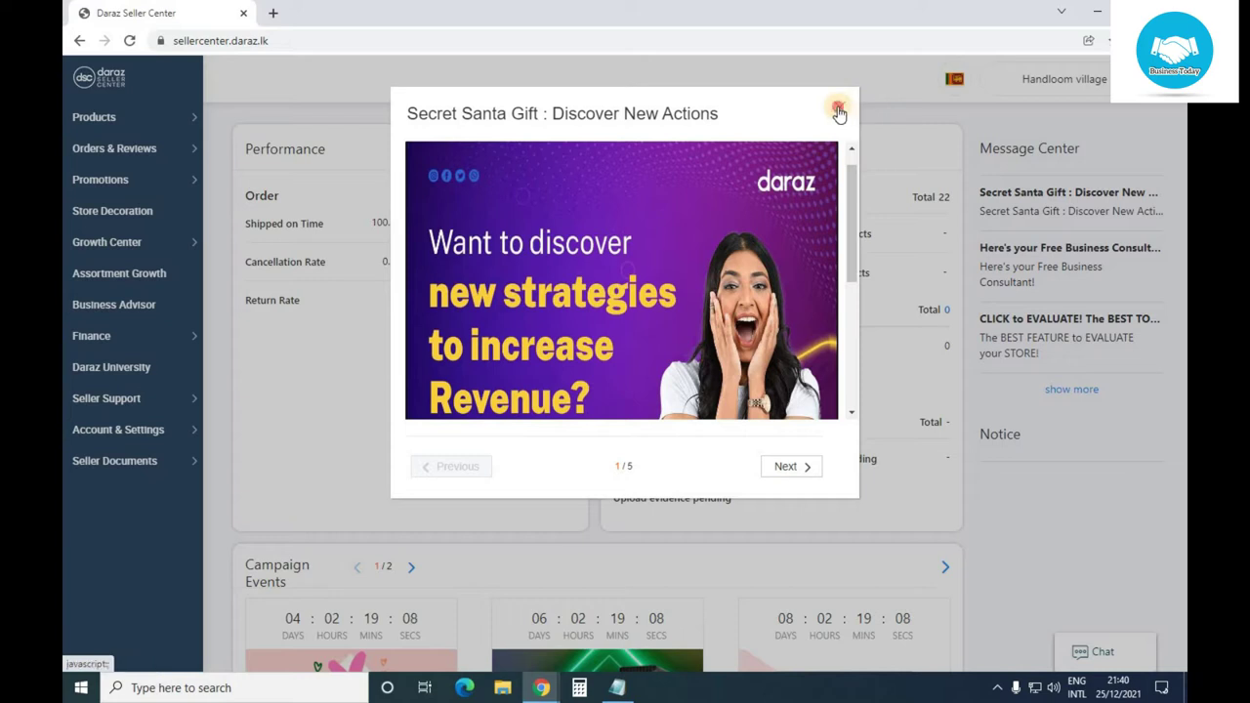
Step: Dismiss the Secret Santa Gift announcement and start adding a new product
{"action": "left_click", "coordinate": [837, 110]}
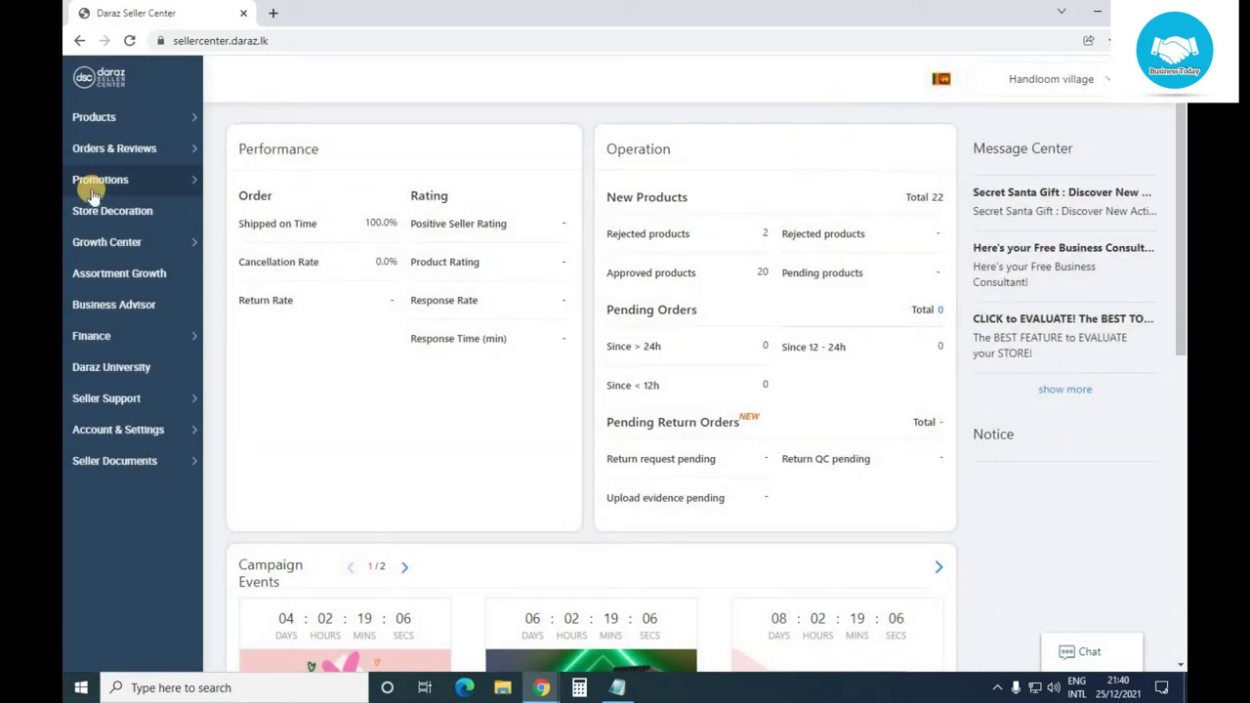
{"action": "mouse_move", "coordinate": [86, 130]}
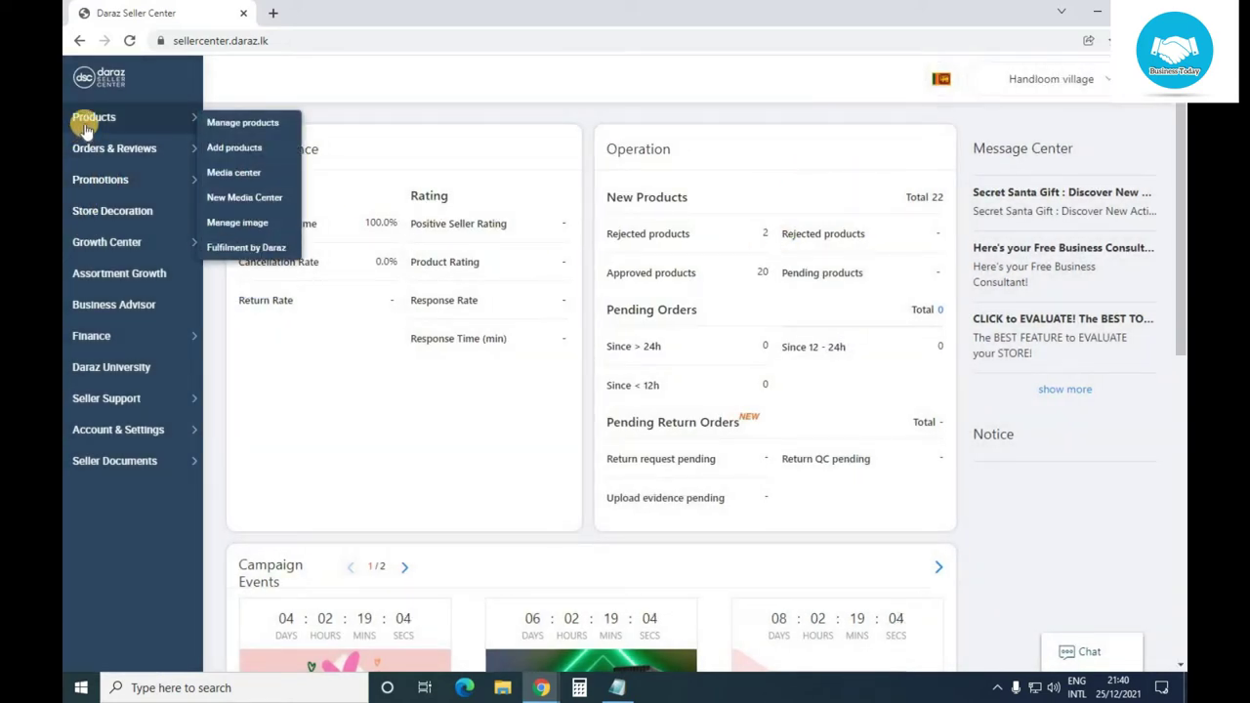
{"action": "left_click", "coordinate": [243, 151]}
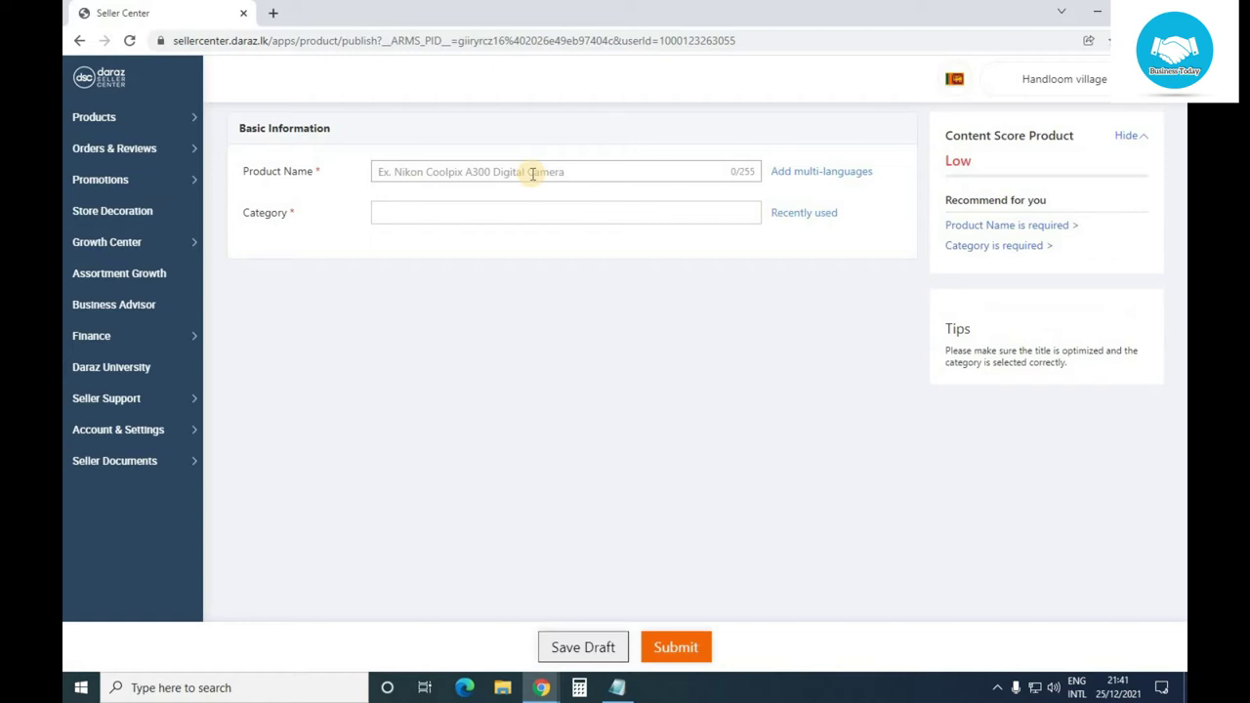
Step: Copy the Sandisk memory card title from the Notepad file into the product name and choose the Memory Cards > Micro SD Cards category
{"action": "left_click", "coordinate": [532, 174]}
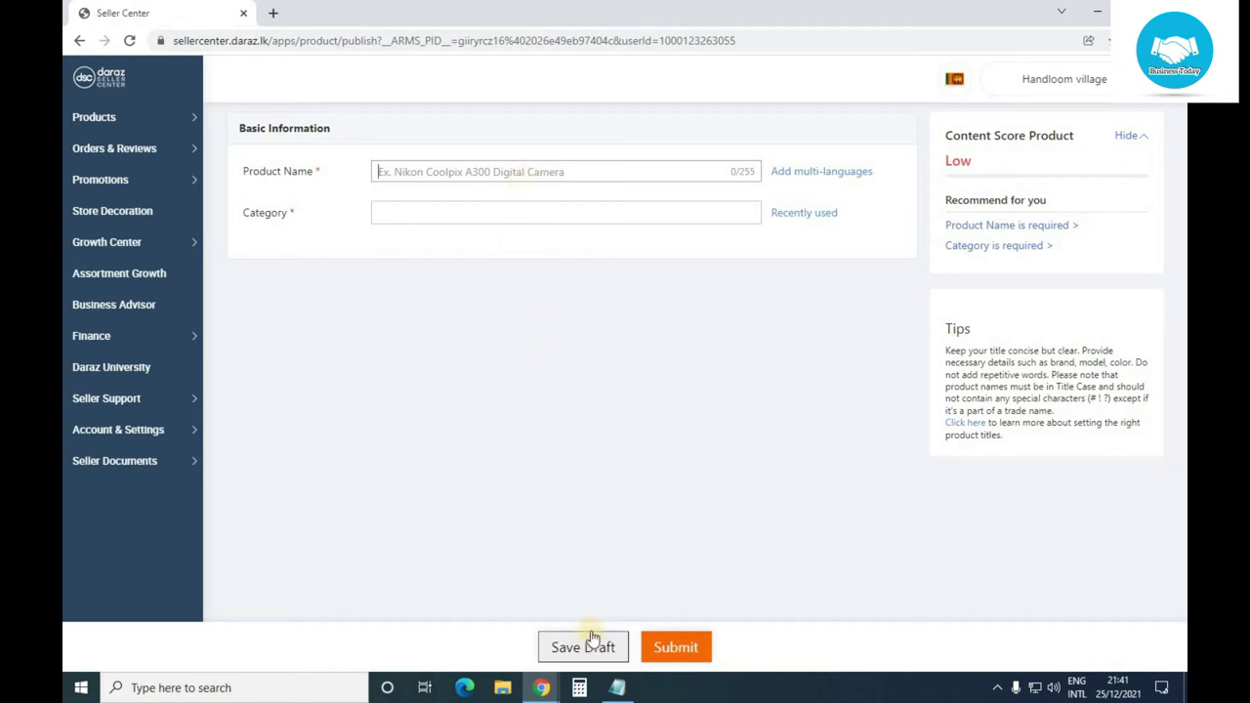
{"action": "left_click", "coordinate": [618, 687]}
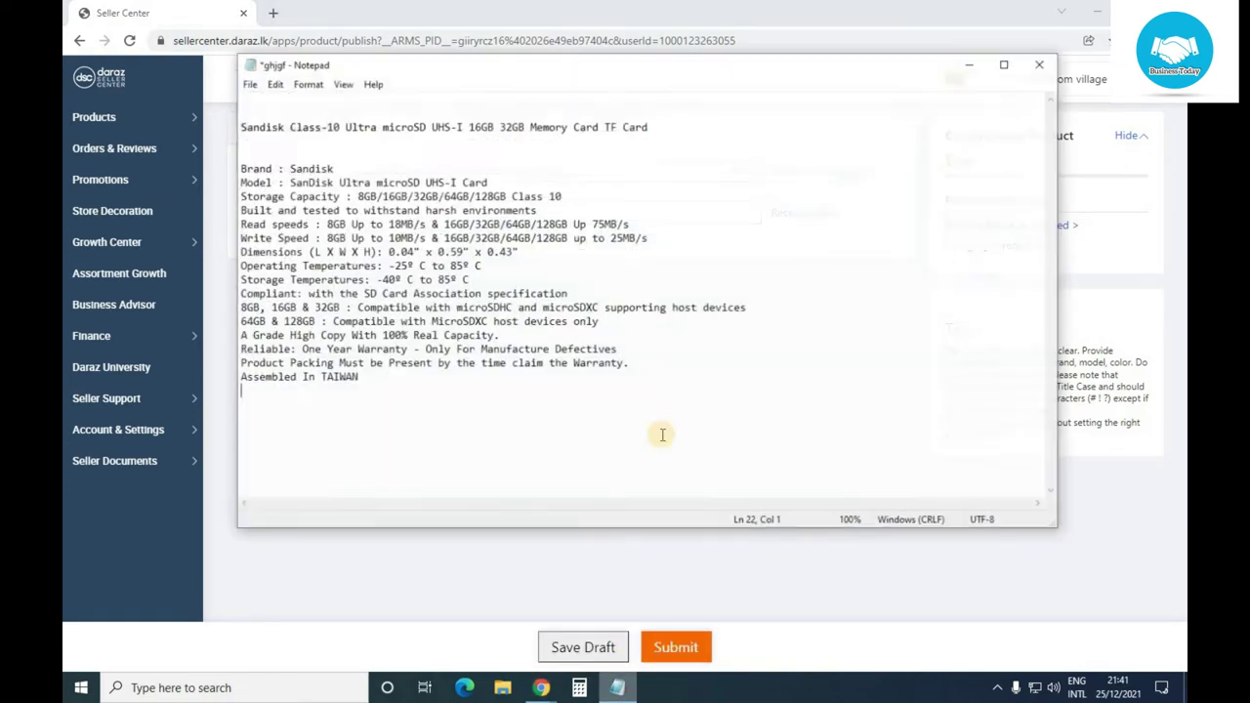
{"action": "left_click_drag", "start_coordinate": [235, 114], "coordinate": [663, 123]}
{"action": "key", "text": "ctrl+c"}
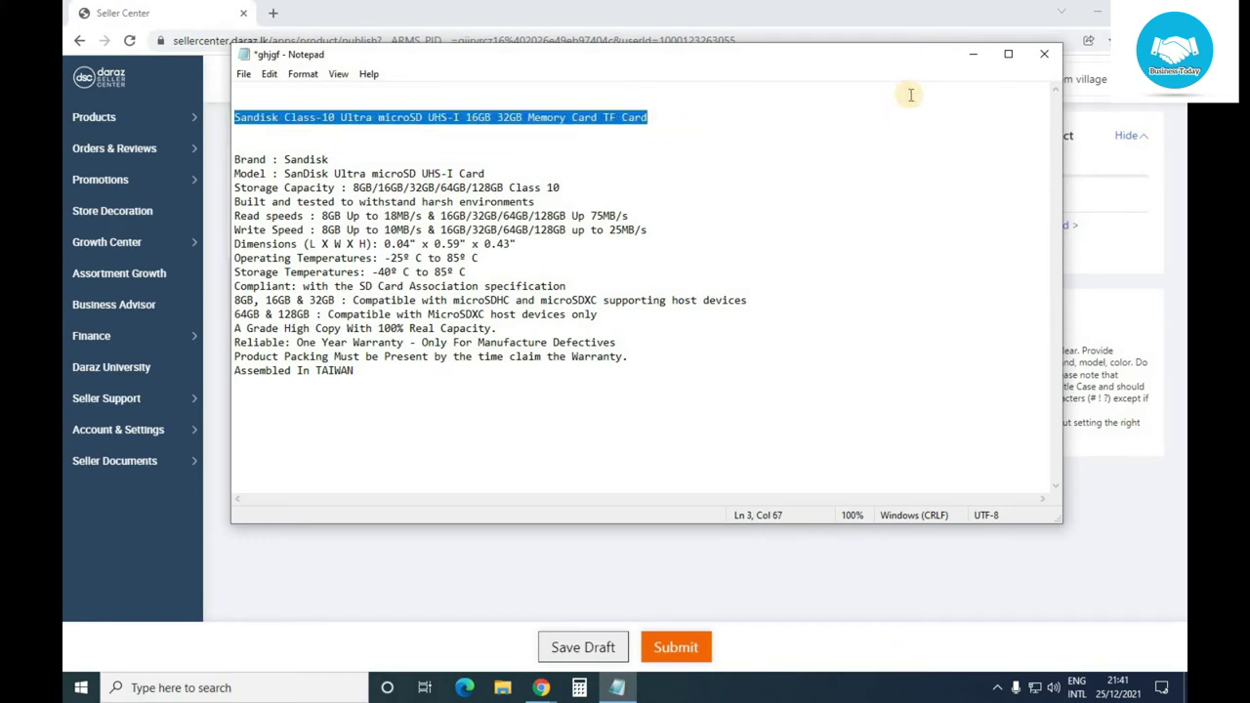
{"action": "left_click", "coordinate": [974, 55]}
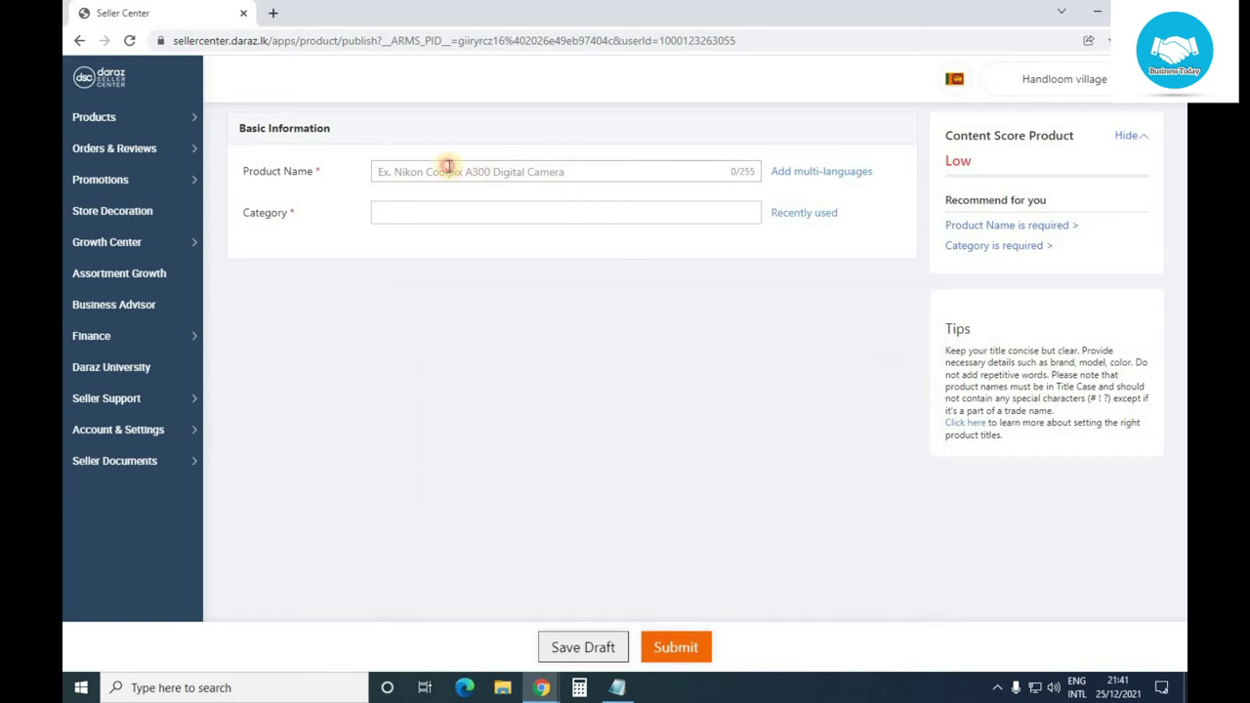
{"action": "left_click", "coordinate": [449, 171]}
{"action": "key", "text": "ctrl+v"}
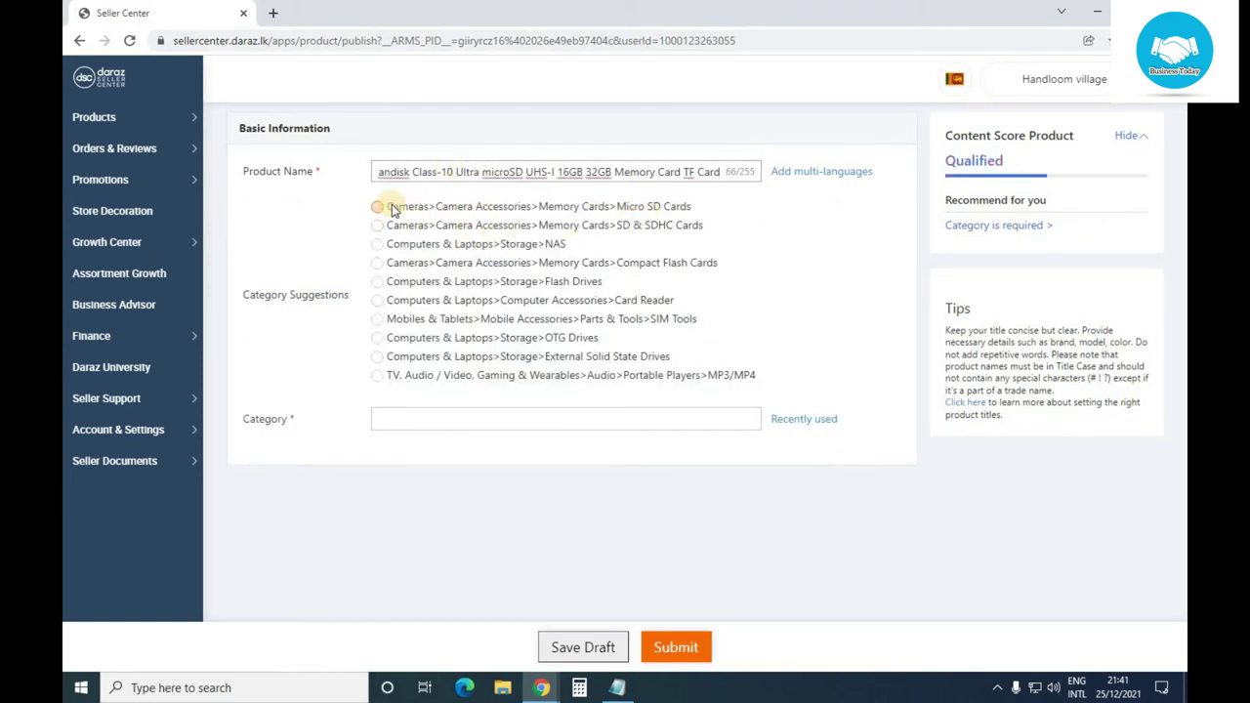
{"action": "left_click", "coordinate": [386, 244]}
{"action": "left_click", "coordinate": [378, 209]}
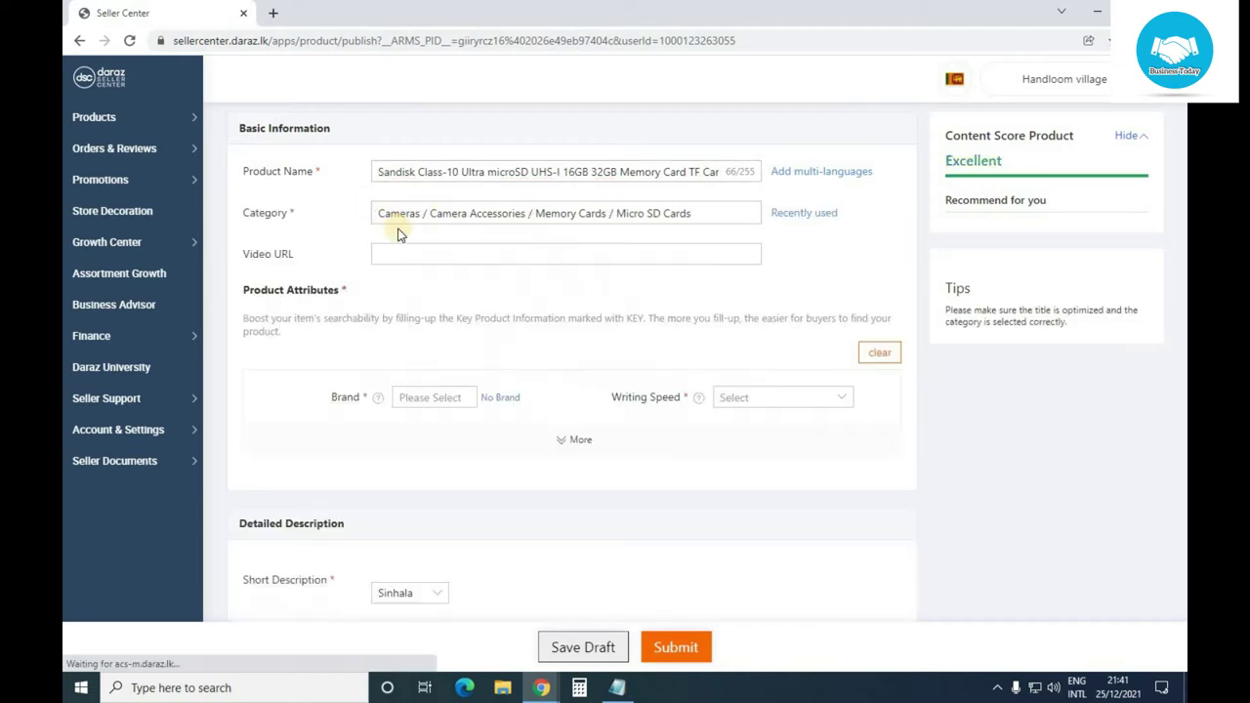
Step: Set the product's brand to SanDisk and its writing speed to 10 MB/s, leaving the optional attributes empty
{"action": "left_click", "coordinate": [413, 400]}
{"action": "type", "text": "sa"}
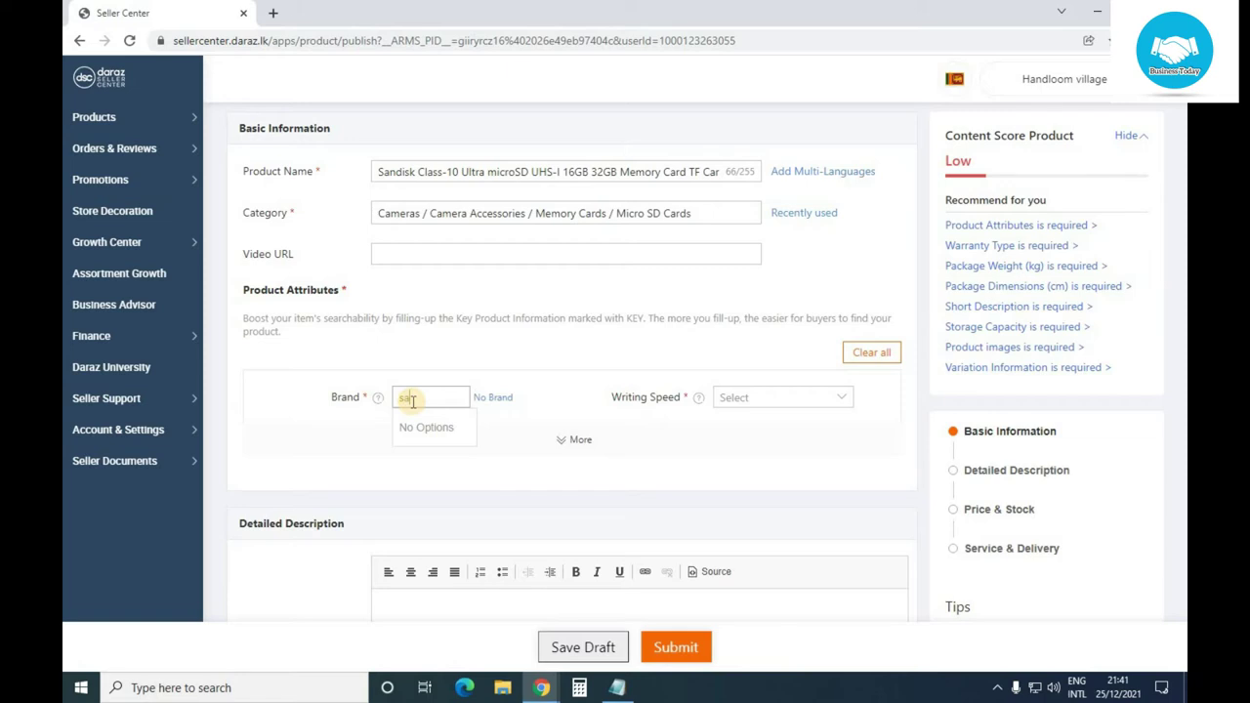
{"action": "type", "text": "ndis"}
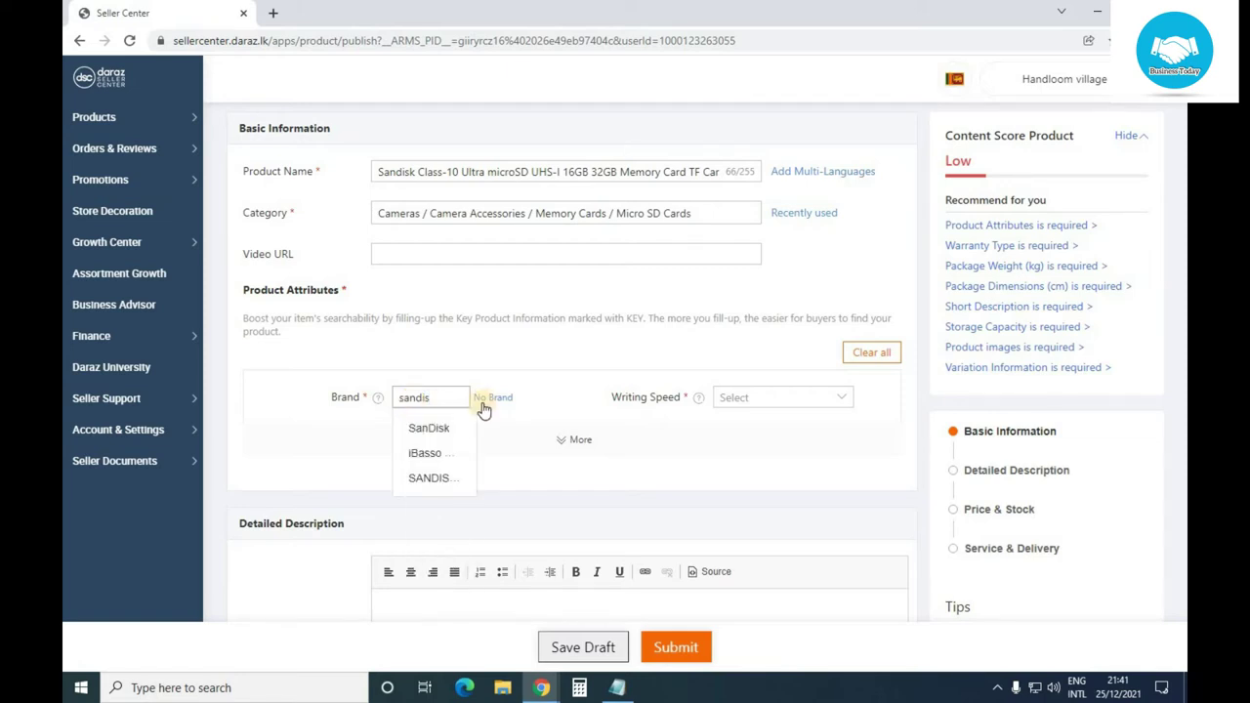
{"action": "left_click", "coordinate": [430, 429]}
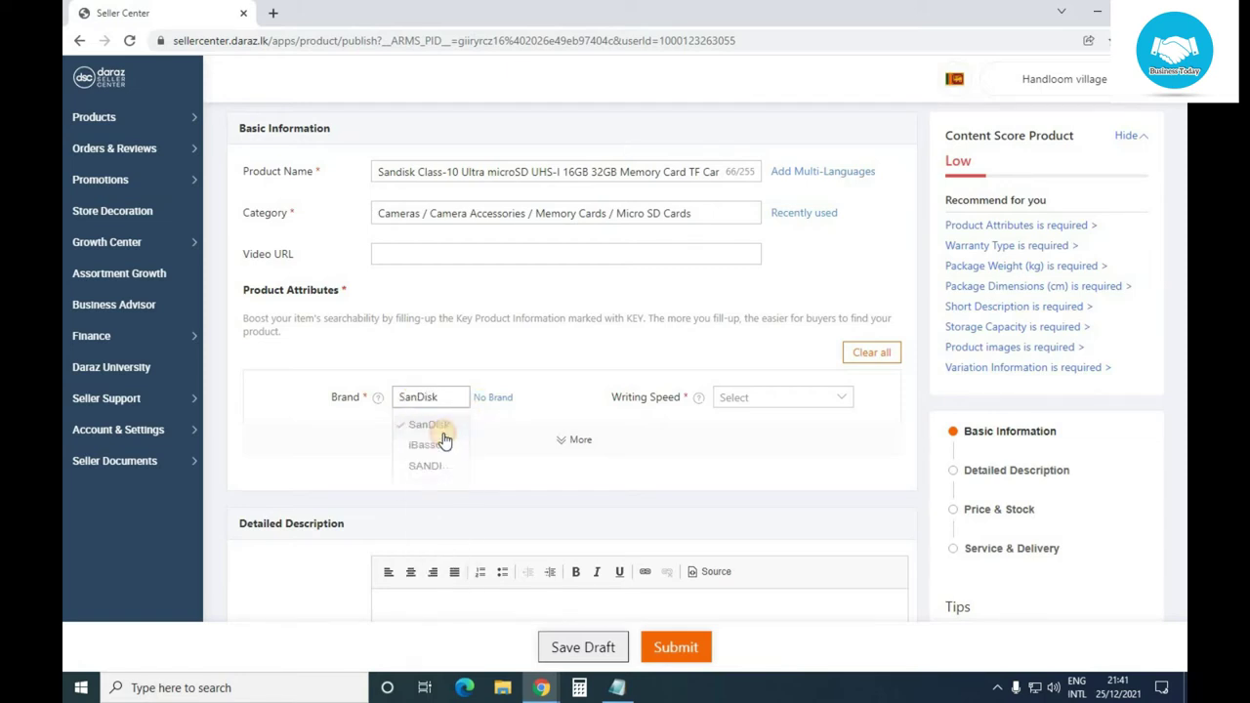
{"action": "left_click", "coordinate": [772, 398]}
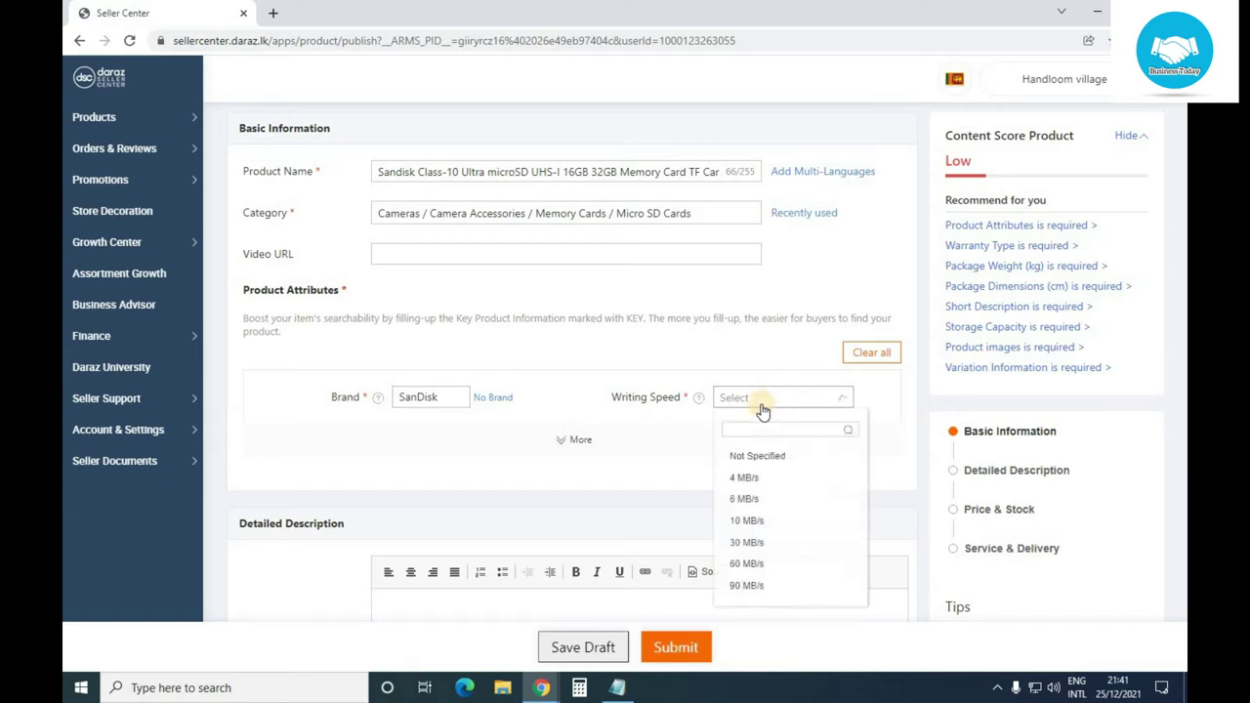
{"action": "left_click", "coordinate": [747, 527]}
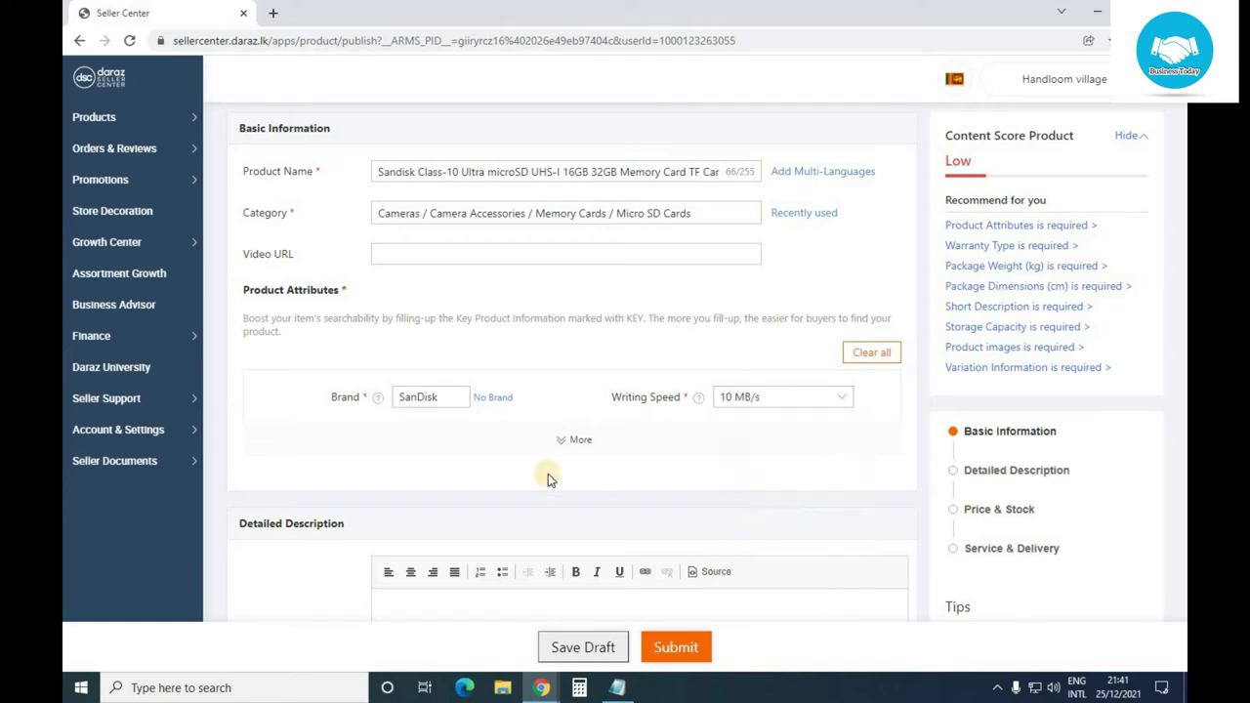
{"action": "left_click", "coordinate": [574, 441]}
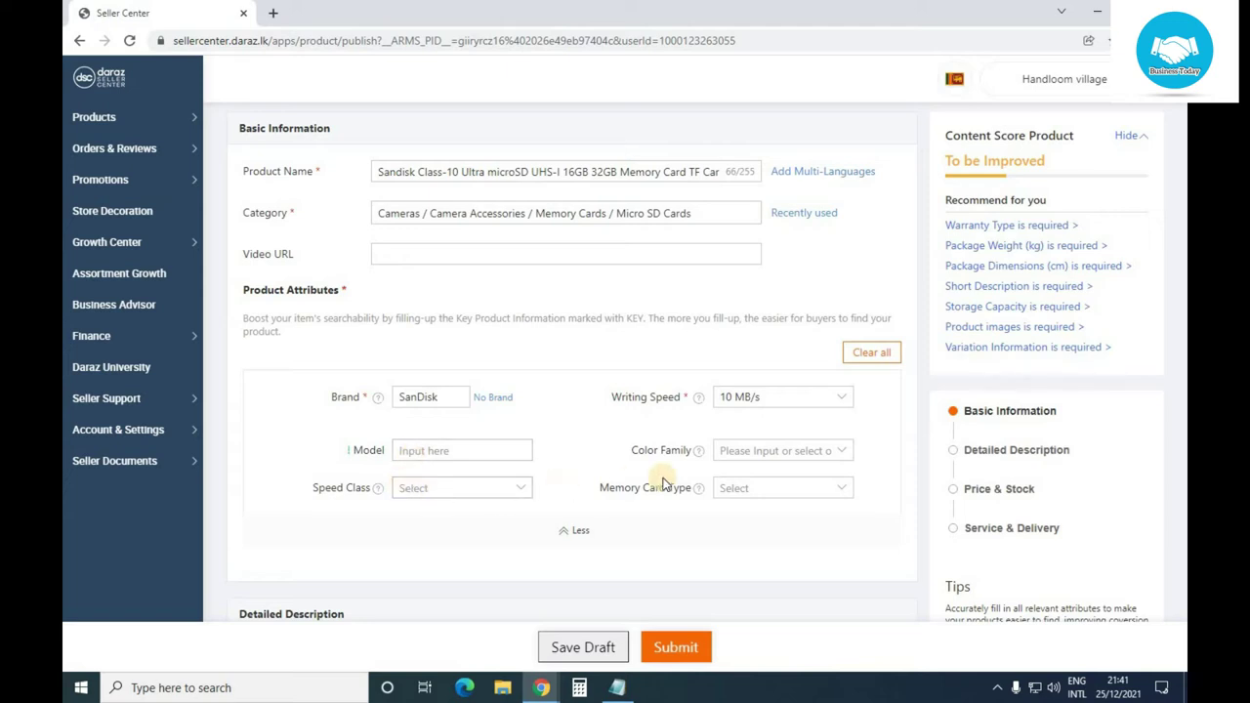
{"action": "left_click", "coordinate": [568, 532]}
Step: Copy the specification lines from Brand to Assembled In TAIWAN in the Notepad file into the short description
{"action": "scroll", "coordinate": [293, 327], "scroll_direction": "down", "scroll_amount": 2}
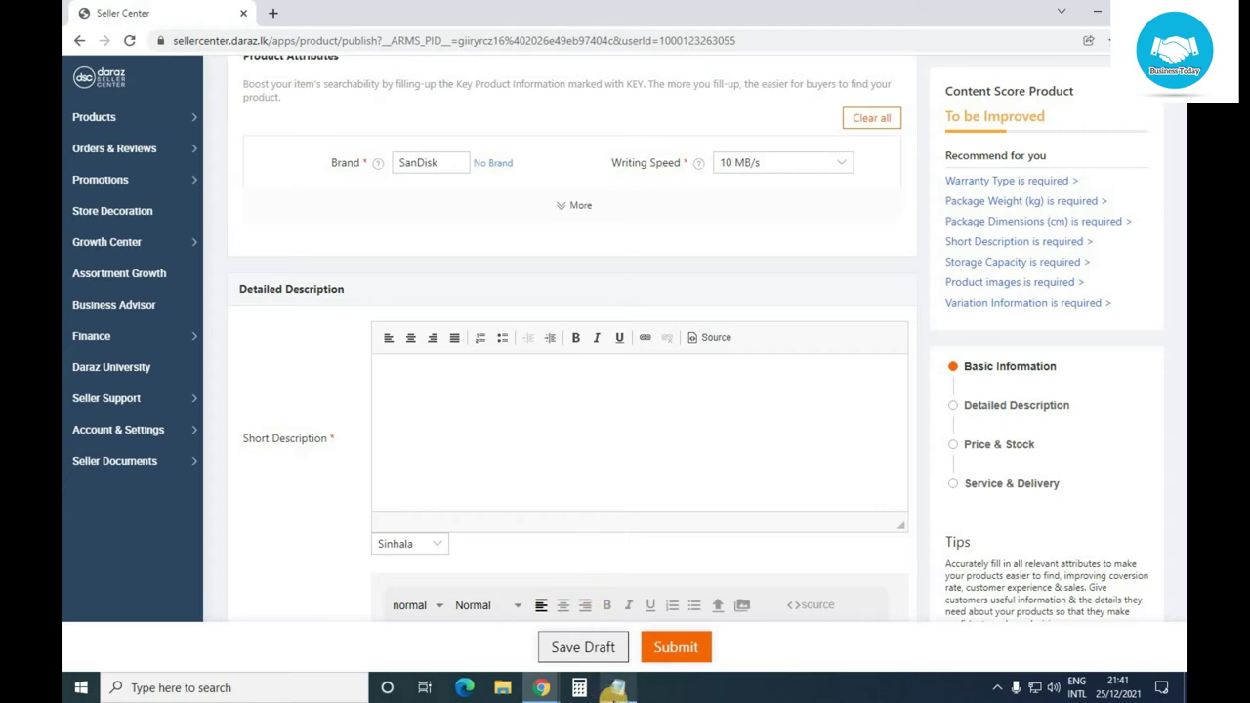
{"action": "left_click", "coordinate": [613, 689]}
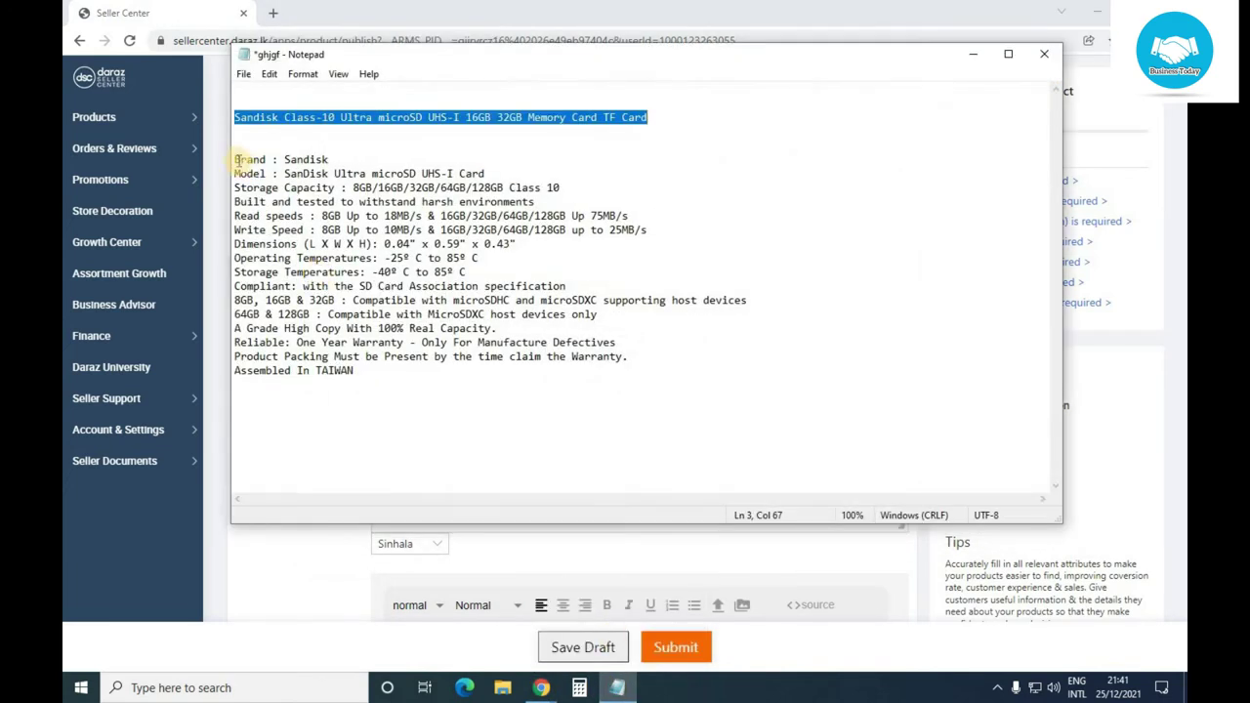
{"action": "left_click_drag", "start_coordinate": [235, 159], "coordinate": [433, 392]}
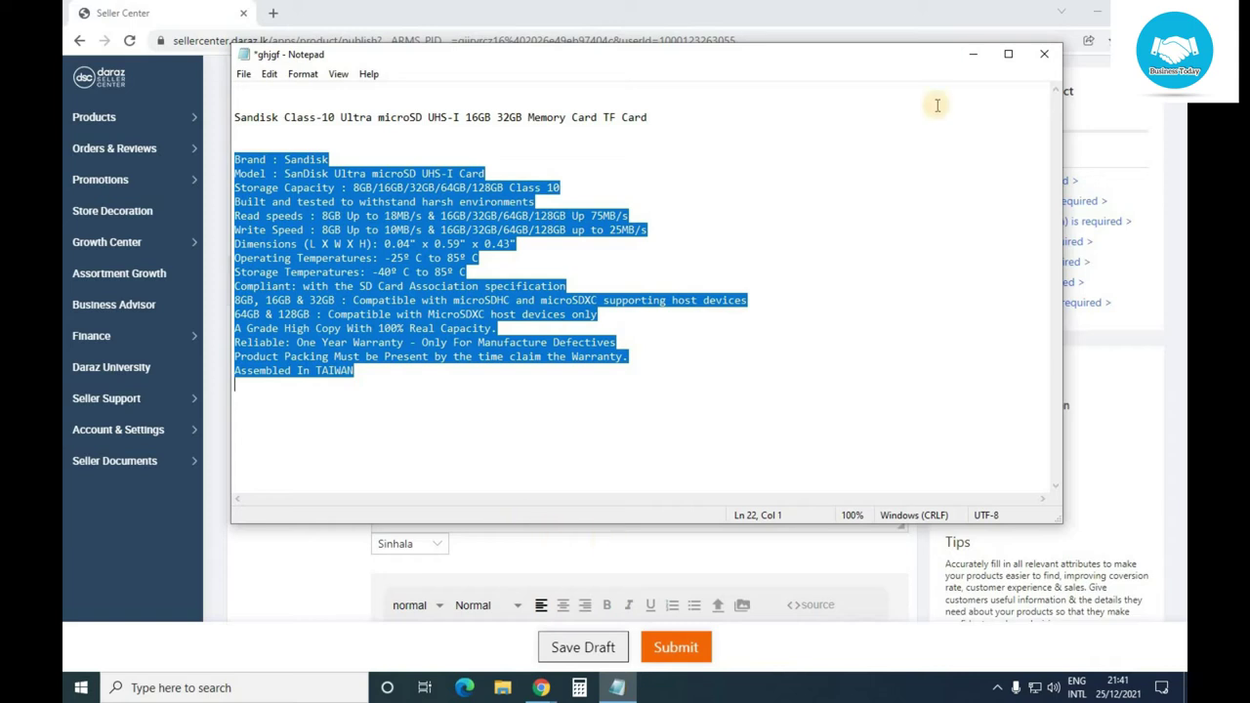
{"action": "left_click", "coordinate": [970, 60]}
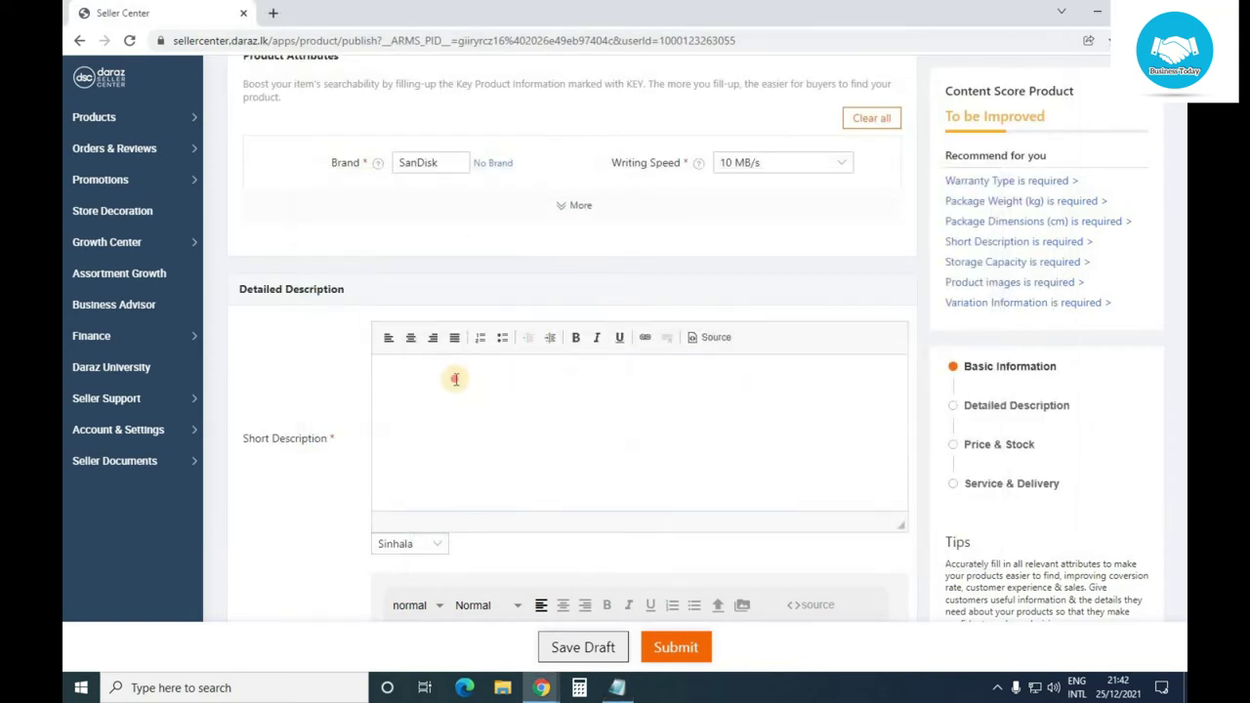
{"action": "left_click", "coordinate": [456, 379]}
{"action": "key", "text": "ctrl+v"}
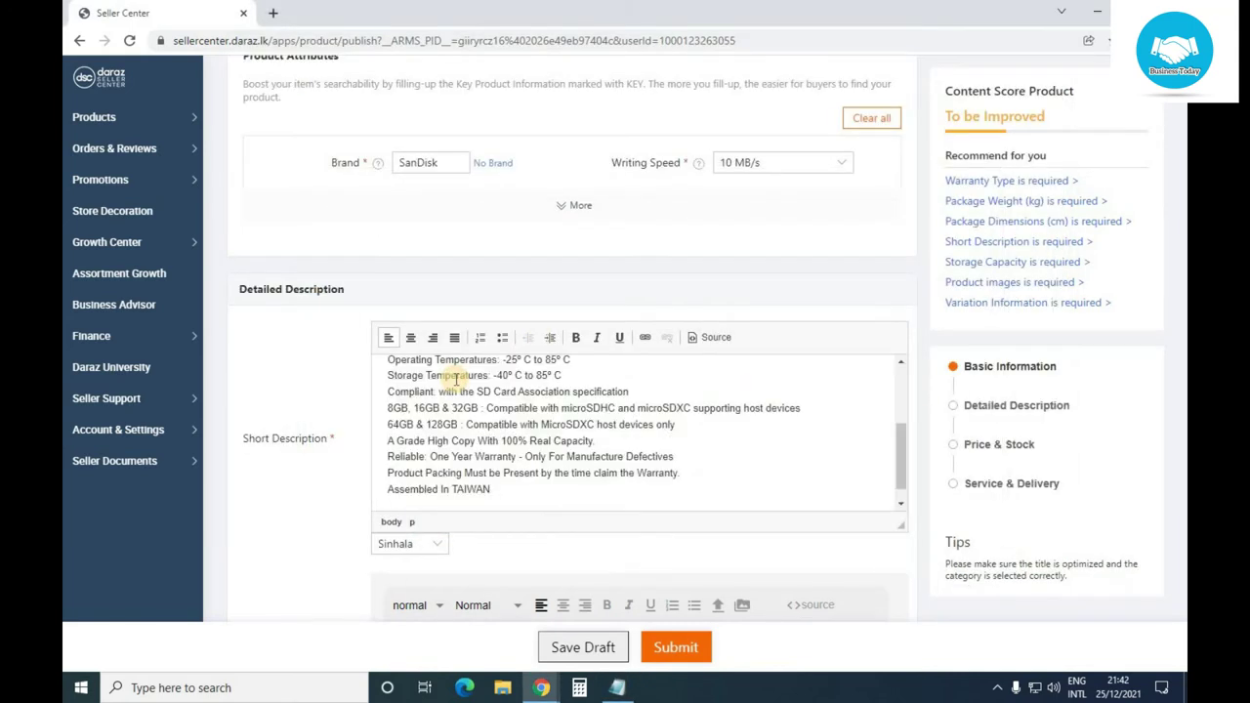
{"action": "key", "text": "Return"}
Step: Format all specification lines in the short description as a bulleted list and remove the empty line at the end
{"action": "scroll", "coordinate": [413, 290], "scroll_direction": "down", "scroll_amount": 3}
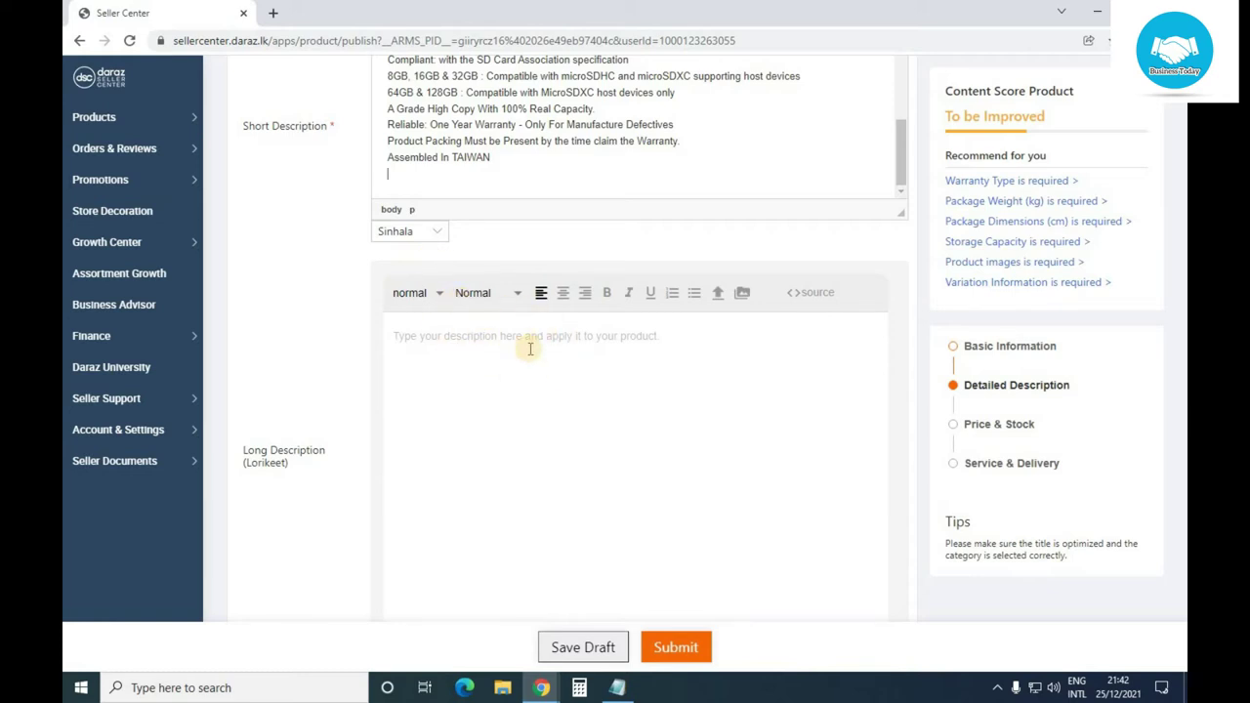
{"action": "scroll", "coordinate": [531, 350], "scroll_direction": "up", "scroll_amount": 2}
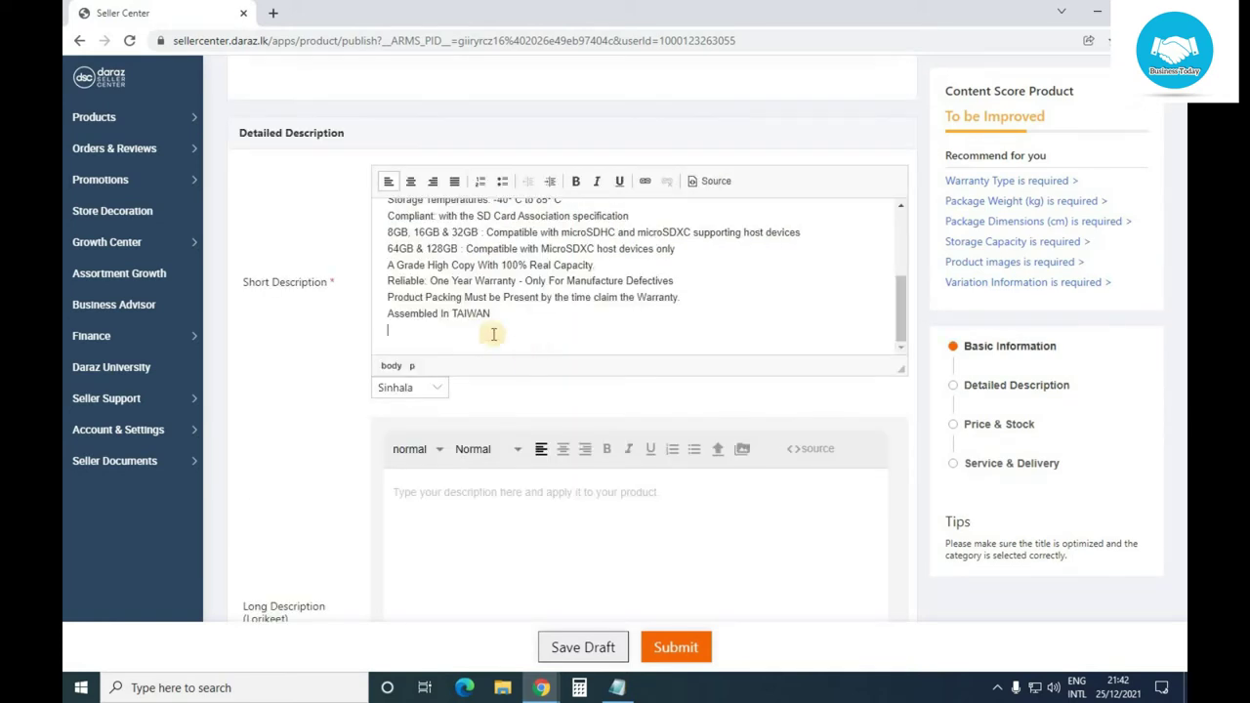
{"action": "scroll", "coordinate": [452, 300], "scroll_direction": "up", "scroll_amount": 1}
{"action": "scroll", "coordinate": [452, 301], "scroll_direction": "up", "scroll_amount": 3}
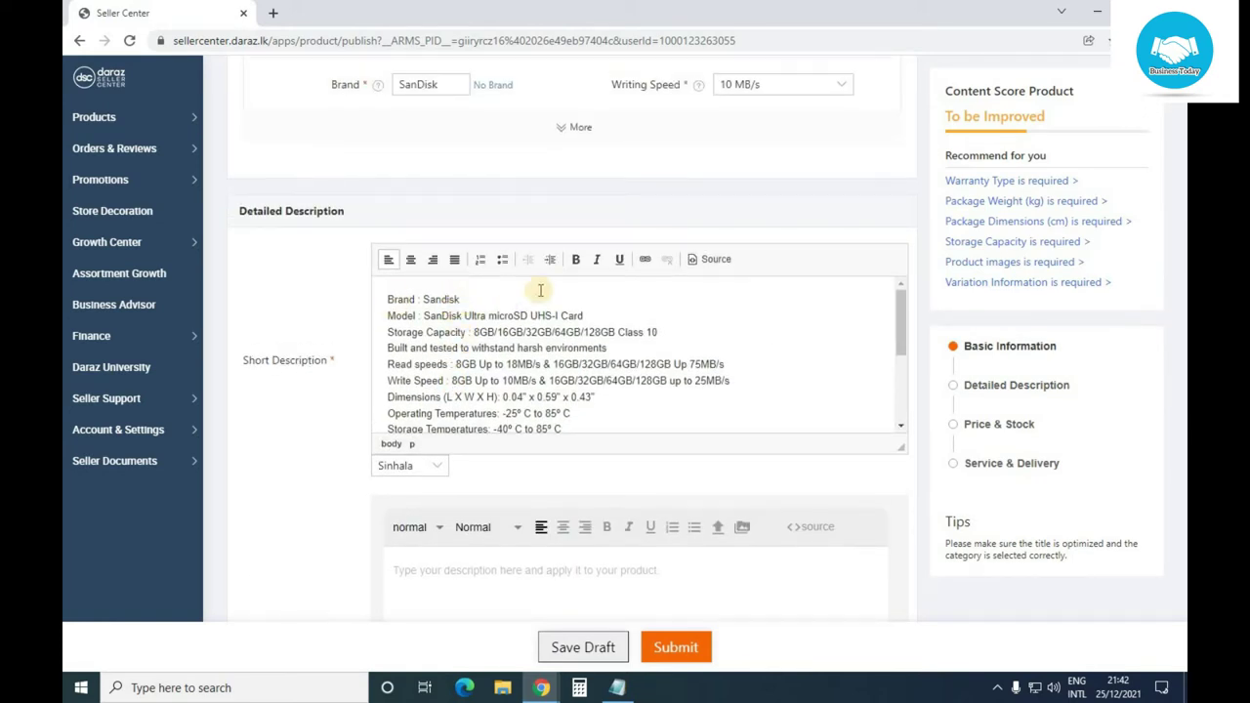
{"action": "left_click_drag", "start_coordinate": [382, 298], "coordinate": [502, 475]}
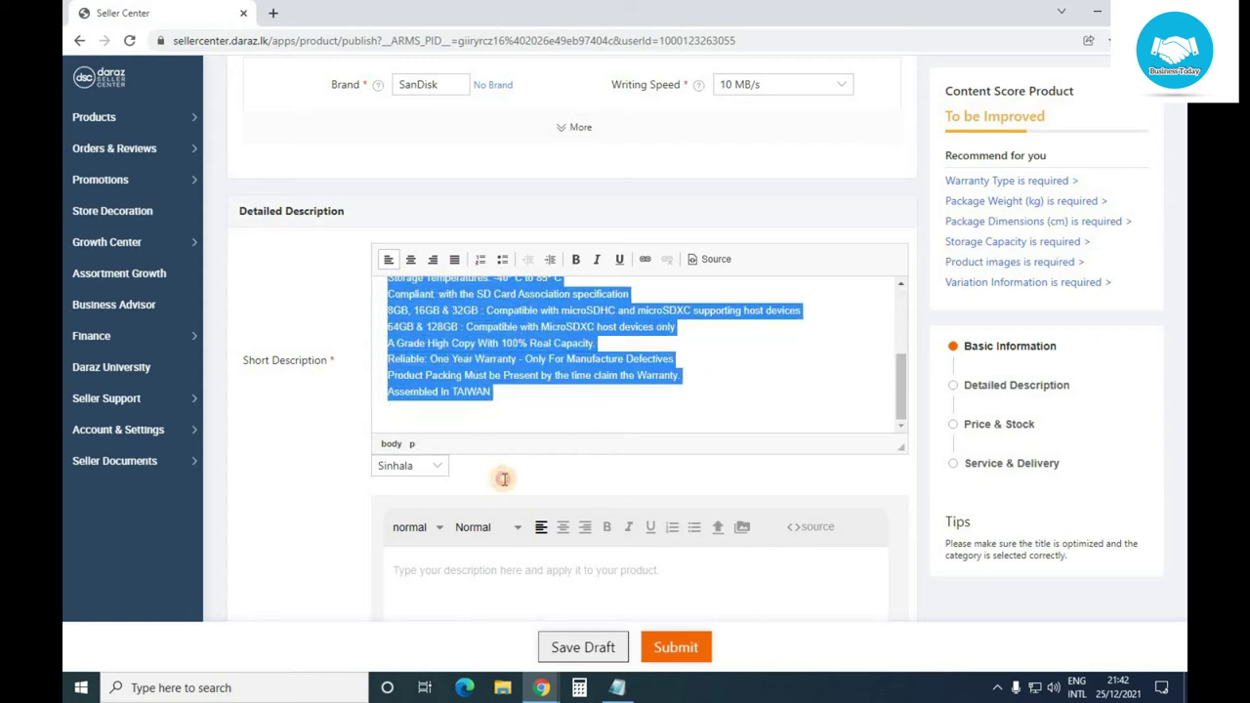
{"action": "left_click", "coordinate": [502, 260]}
{"action": "left_click", "coordinate": [624, 408]}
{"action": "key", "text": "BackSpace"}
{"action": "scroll", "coordinate": [593, 397], "scroll_direction": "up", "scroll_amount": 5}
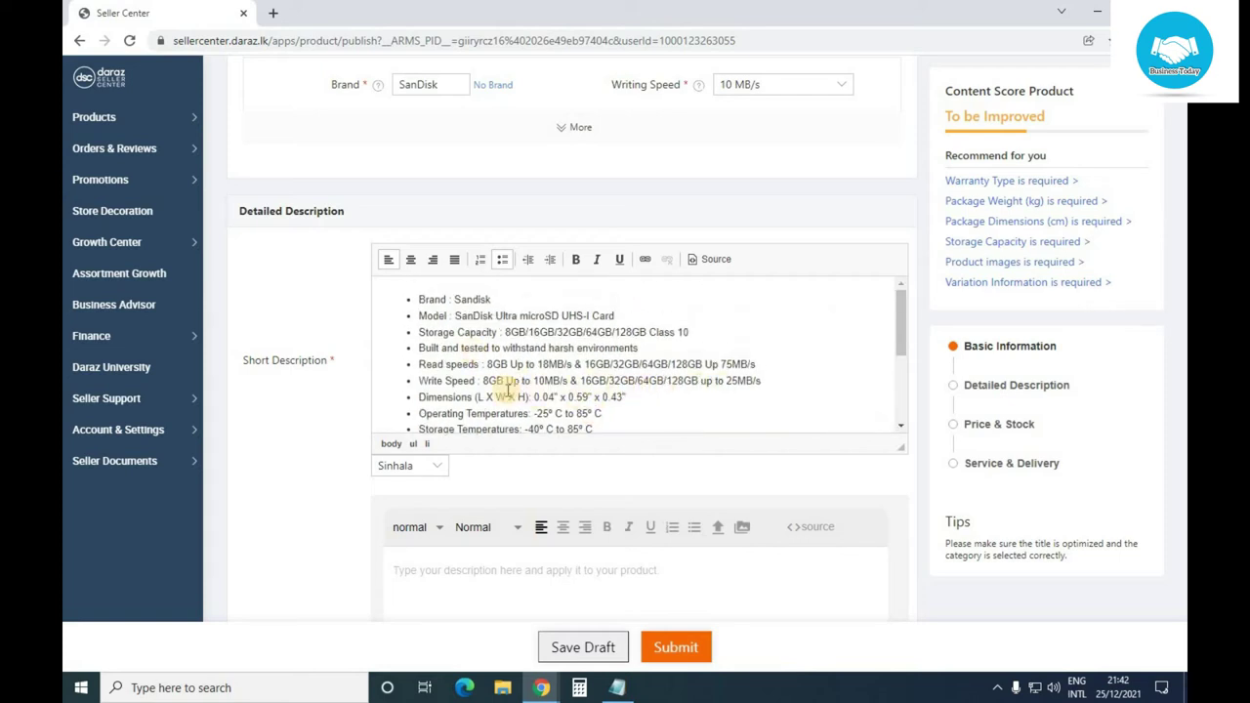
Step: Enter "Sandsik 32GB Memory card" as the contents of the box, checking the product name at the start of the form
{"action": "scroll", "coordinate": [508, 391], "scroll_direction": "down", "scroll_amount": 5}
{"action": "scroll", "coordinate": [488, 466], "scroll_direction": "down", "scroll_amount": 4}
{"action": "scroll", "coordinate": [478, 470], "scroll_direction": "down", "scroll_amount": 3}
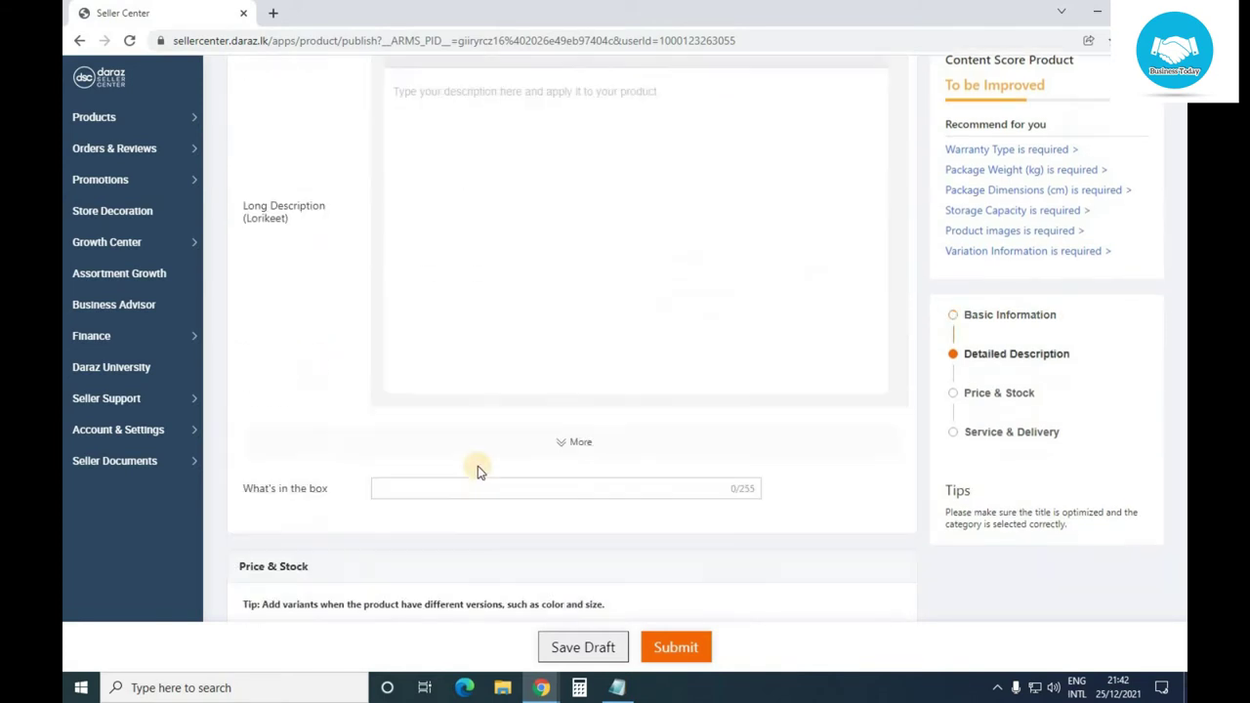
{"action": "left_click", "coordinate": [449, 271]}
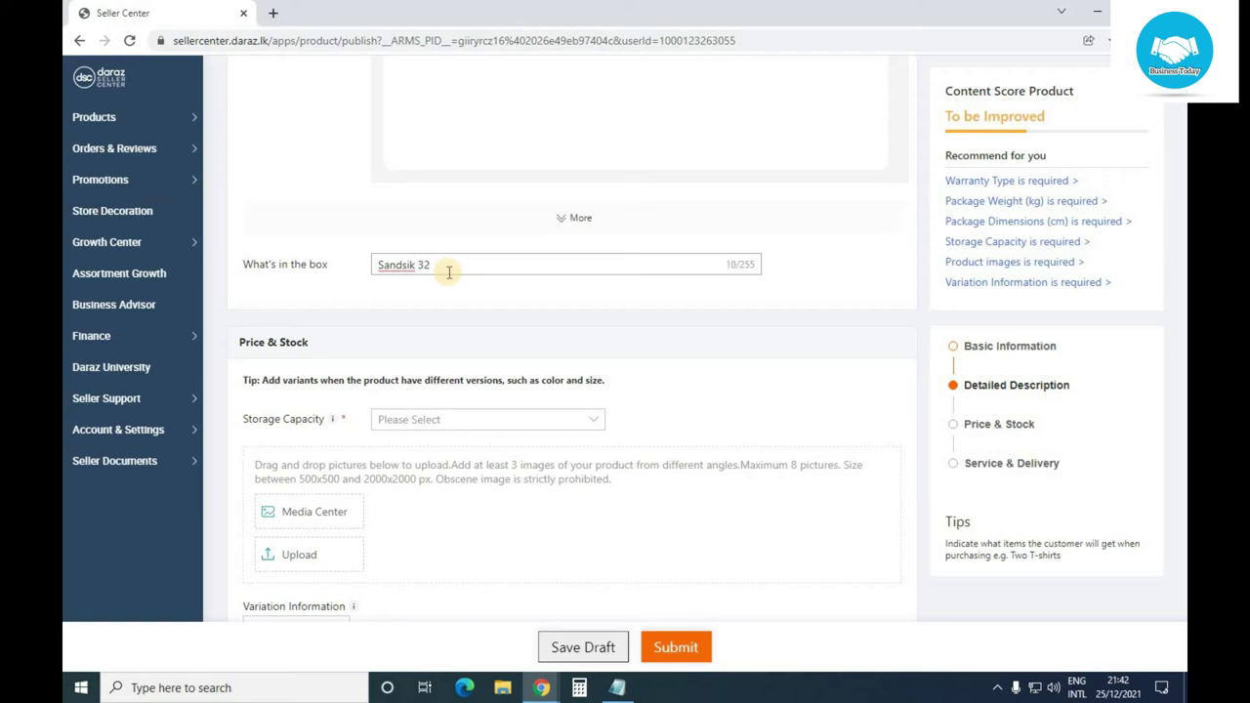
{"action": "scroll", "coordinate": [449, 278], "scroll_direction": "up", "scroll_amount": 10}
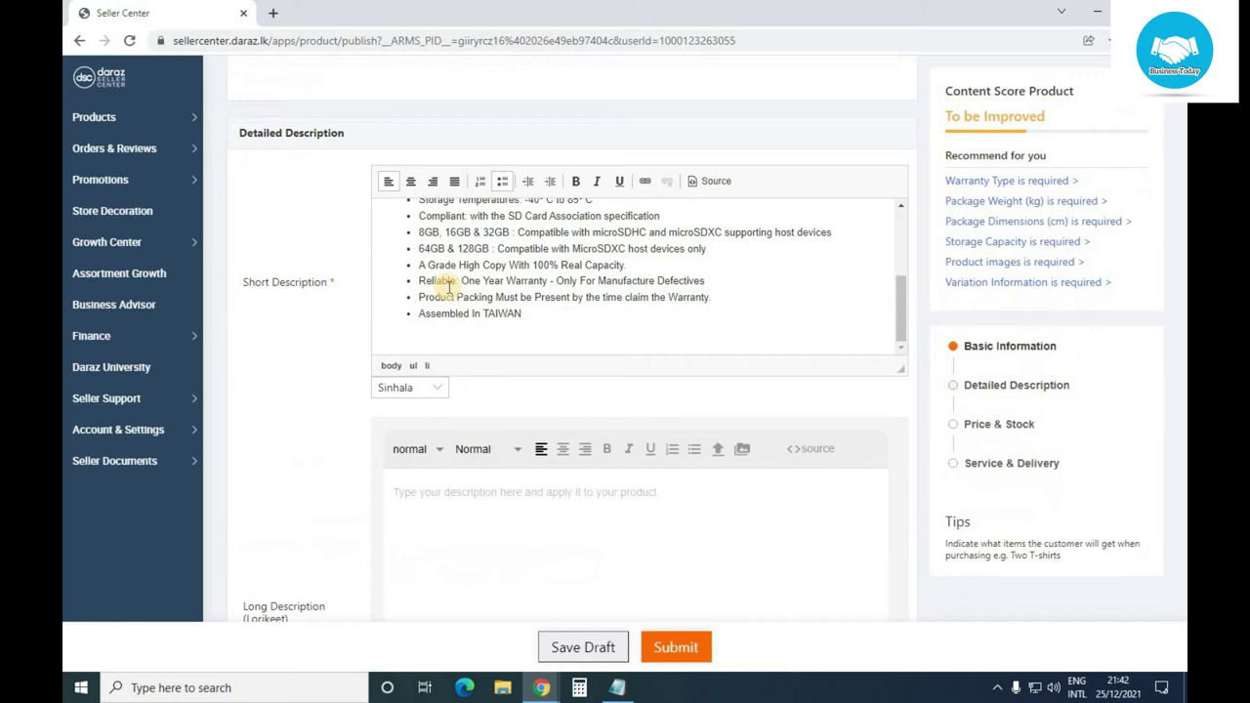
{"action": "scroll", "coordinate": [448, 286], "scroll_direction": "up", "scroll_amount": 4}
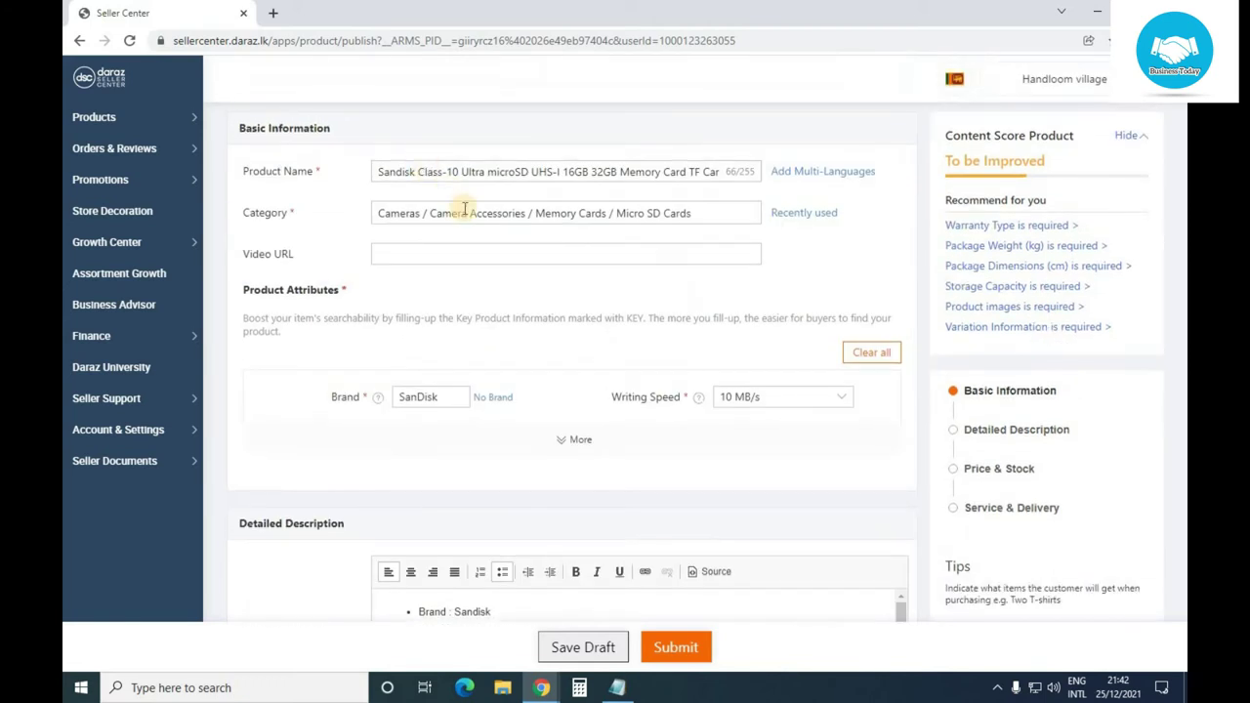
{"action": "scroll", "coordinate": [465, 217], "scroll_direction": "down", "scroll_amount": 15}
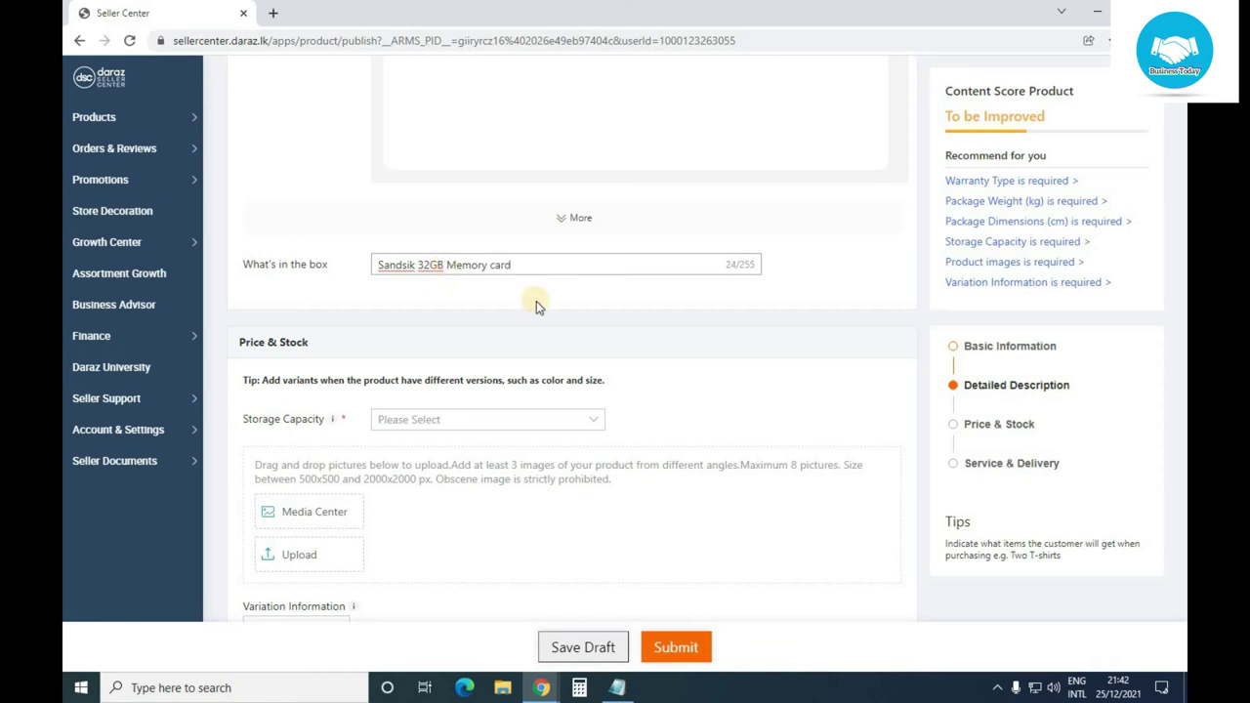
{"action": "right_click", "coordinate": [408, 273]}
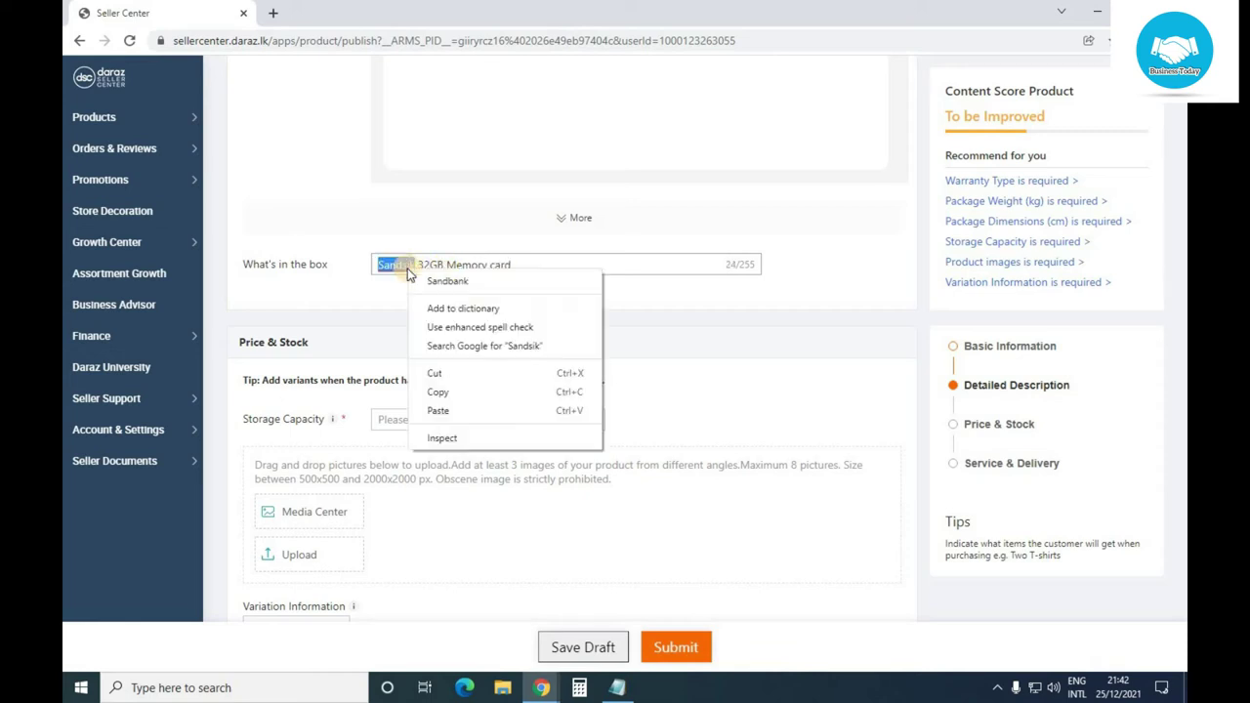
{"action": "left_click", "coordinate": [420, 244]}
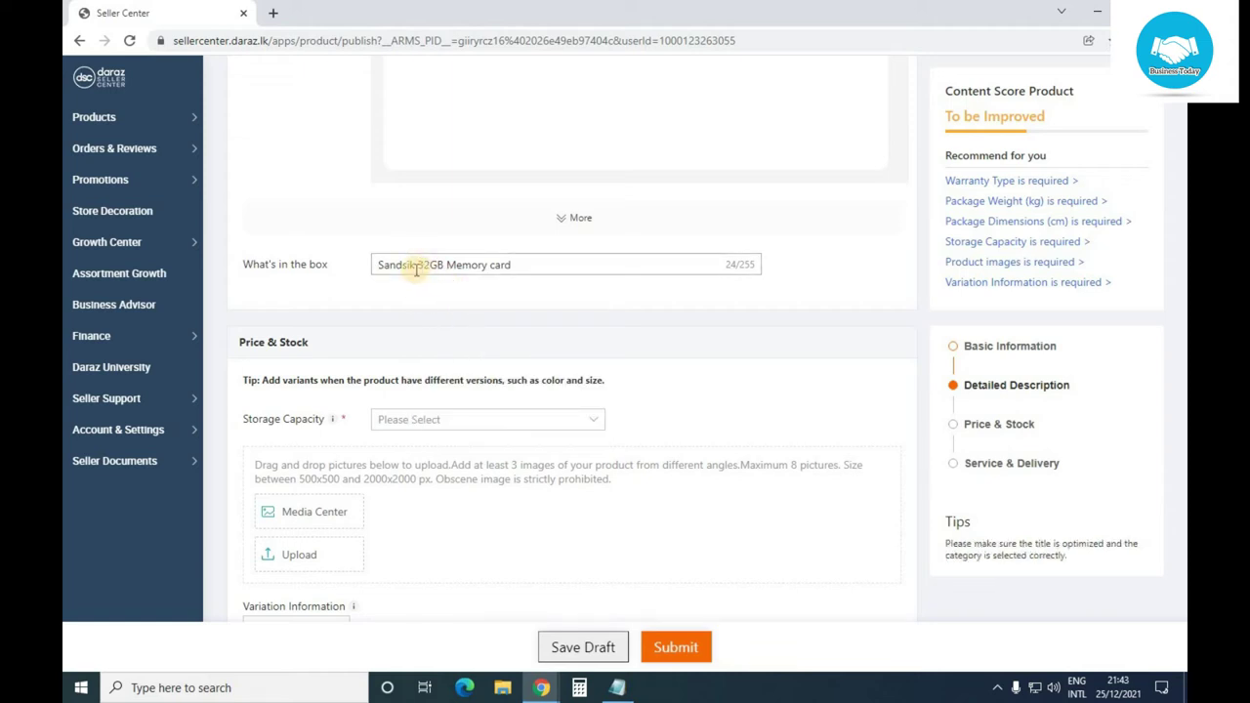
Step: Set the product's storage capacity to 32GB in the Price & Stock section
{"action": "scroll", "coordinate": [411, 342], "scroll_direction": "down", "scroll_amount": 2}
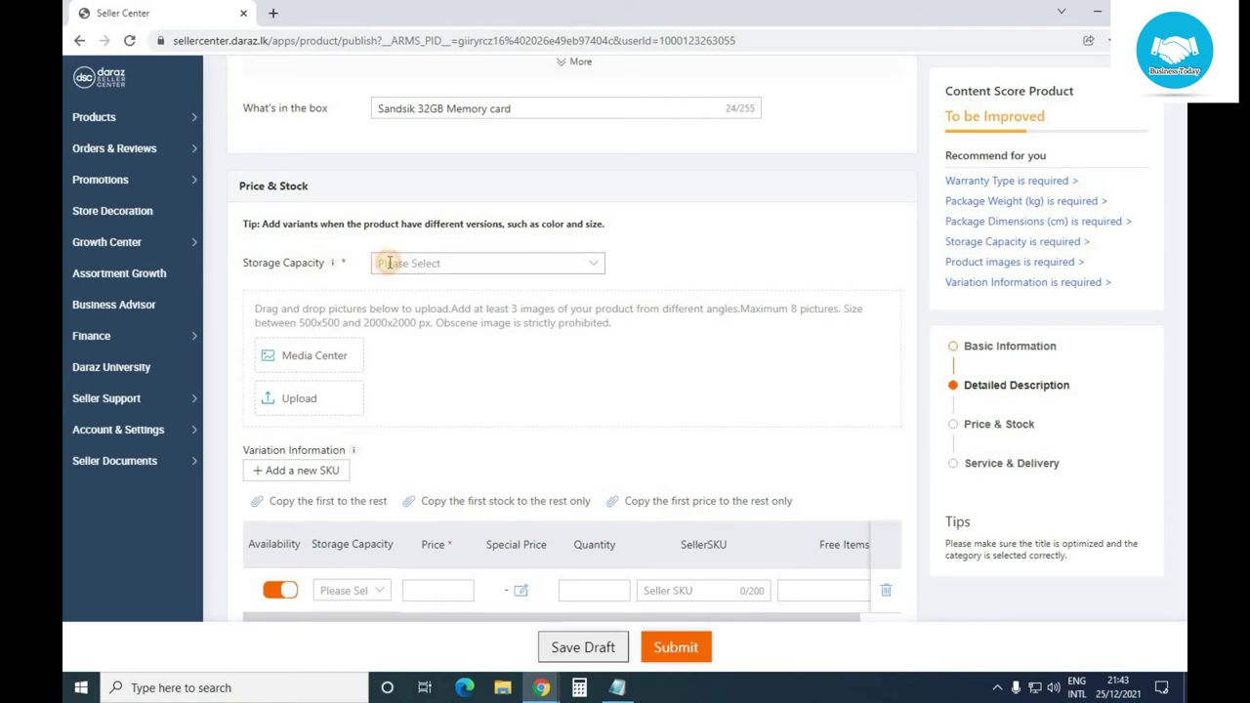
{"action": "left_click", "coordinate": [389, 262]}
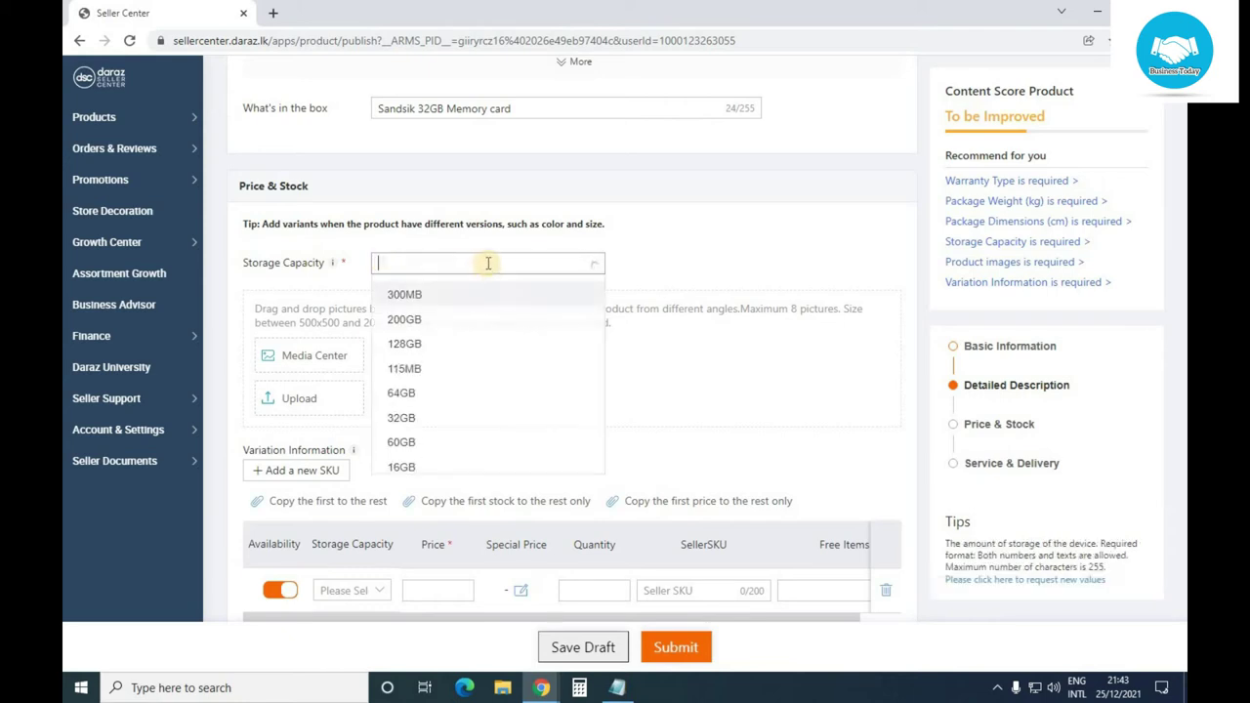
{"action": "left_click", "coordinate": [414, 431]}
Step: Upload the images 32Gb 2 and 32Gb memory from the Downloads folder and make the second uploaded picture the main image
{"action": "left_click", "coordinate": [310, 420]}
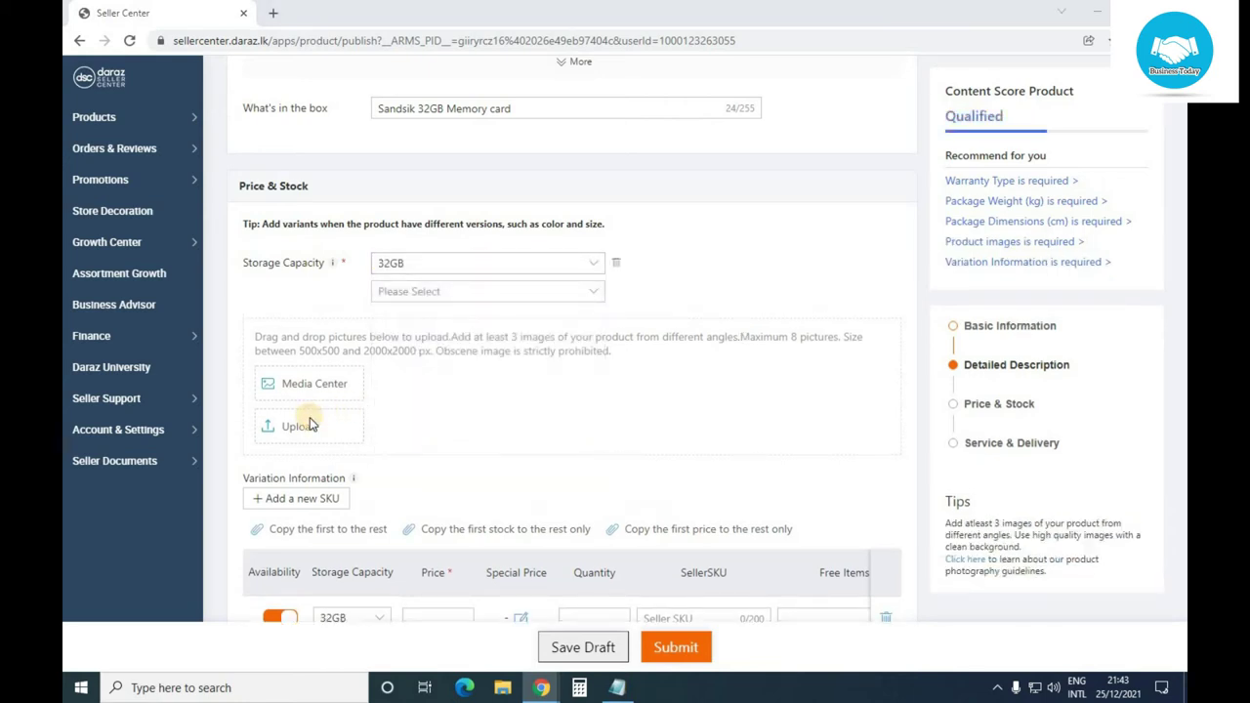
{"action": "scroll", "coordinate": [441, 220], "scroll_direction": "down", "scroll_amount": 3}
{"action": "scroll", "coordinate": [337, 156], "scroll_direction": "up", "scroll_amount": 1}
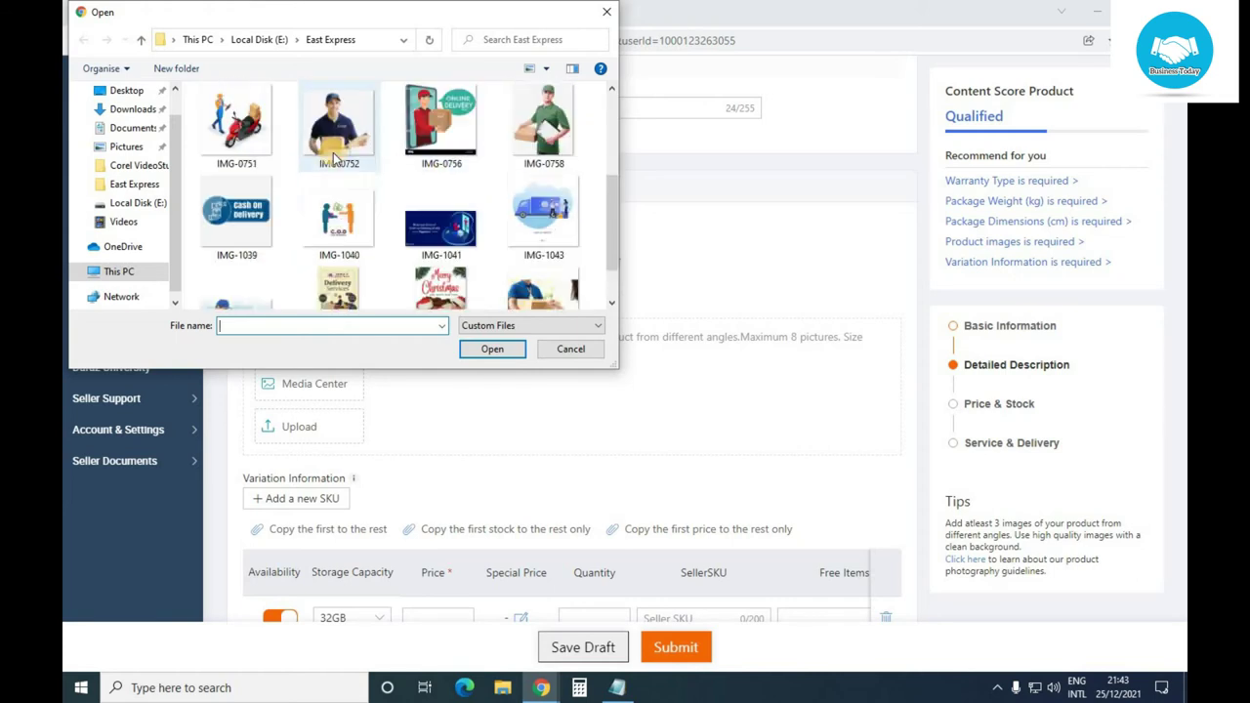
{"action": "scroll", "coordinate": [132, 156], "scroll_direction": "up", "scroll_amount": 1}
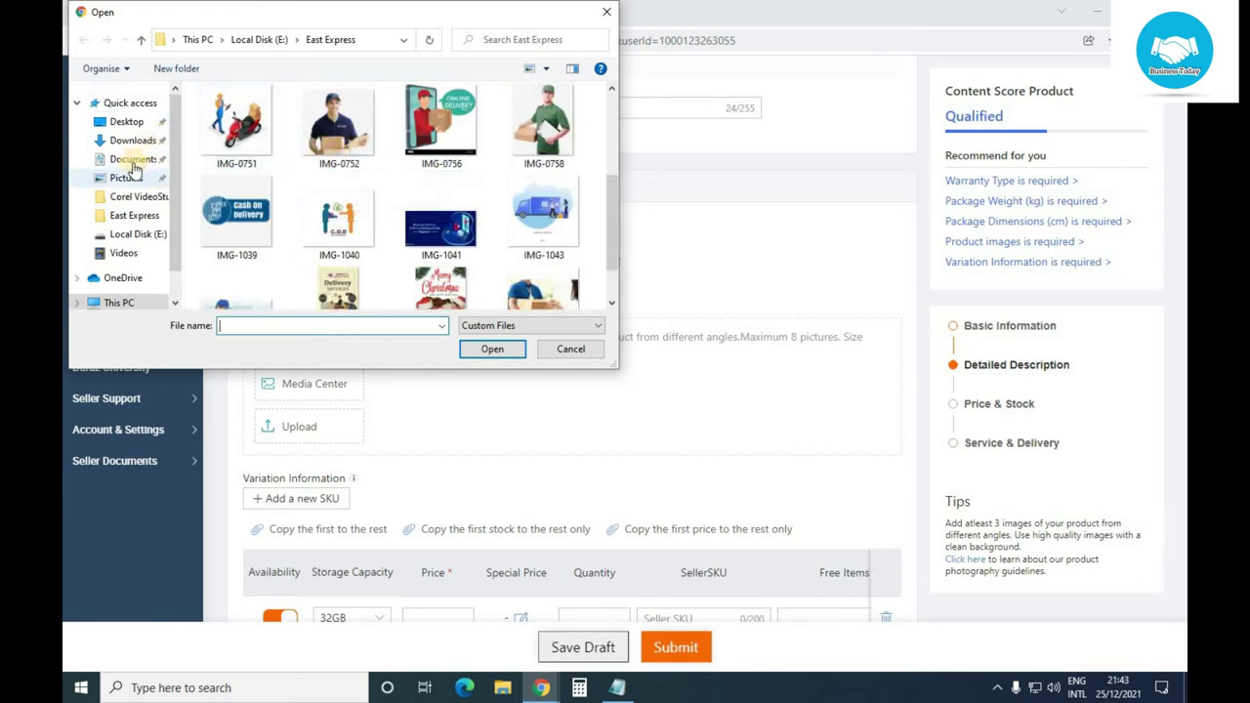
{"action": "left_click", "coordinate": [127, 142]}
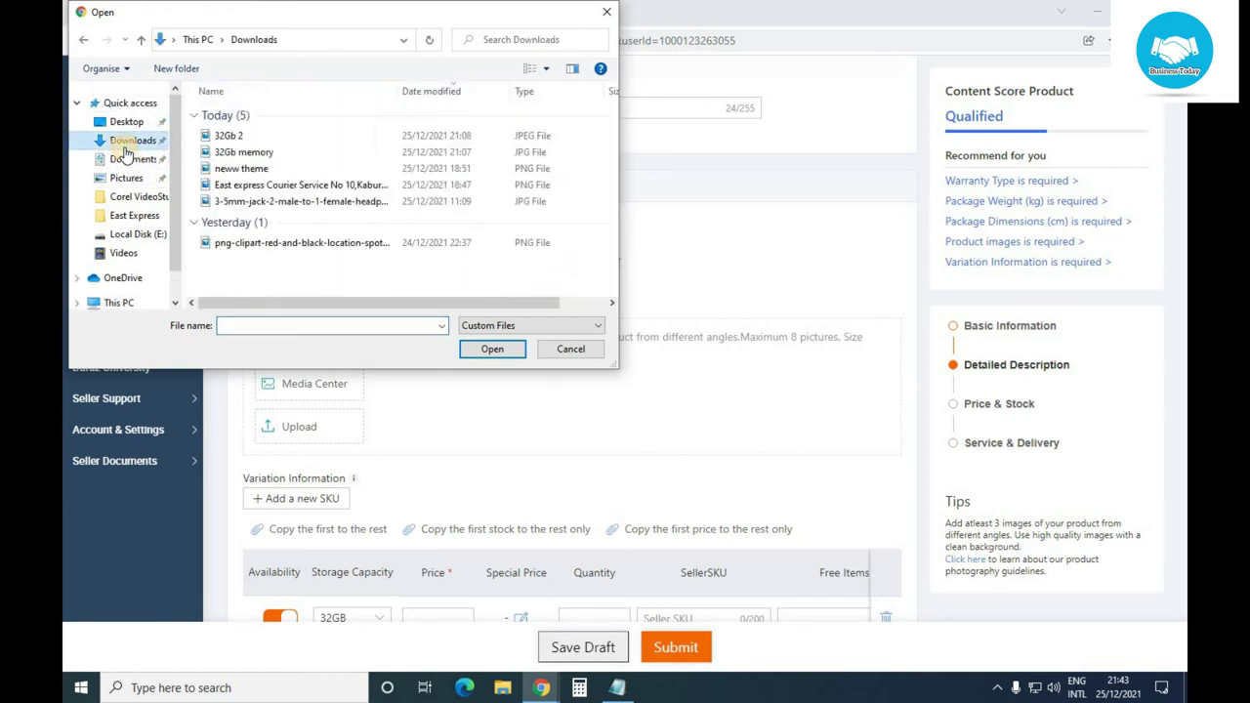
{"action": "left_click", "coordinate": [254, 135]}
{"action": "left_click", "coordinate": [246, 153], "text": "ctrl"}
{"action": "left_click", "coordinate": [489, 349]}
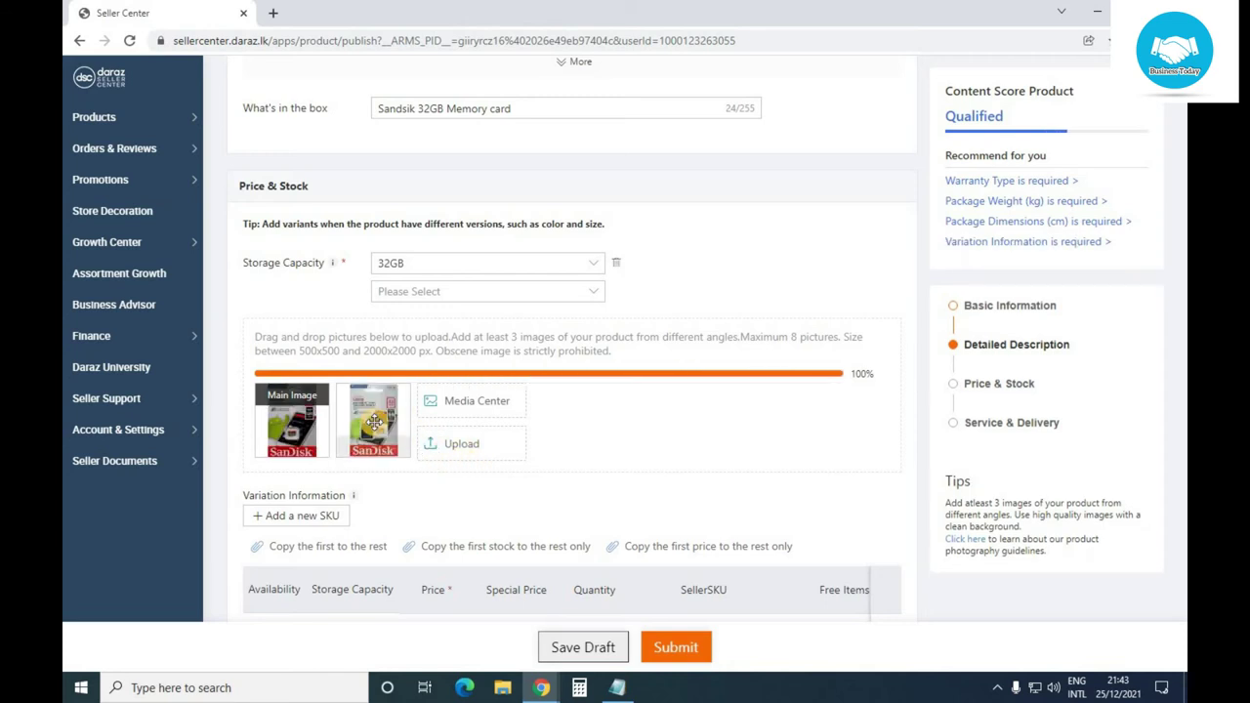
{"action": "mouse_move", "coordinate": [371, 415]}
{"action": "left_click_drag", "start_coordinate": [364, 395], "coordinate": [256, 402]}
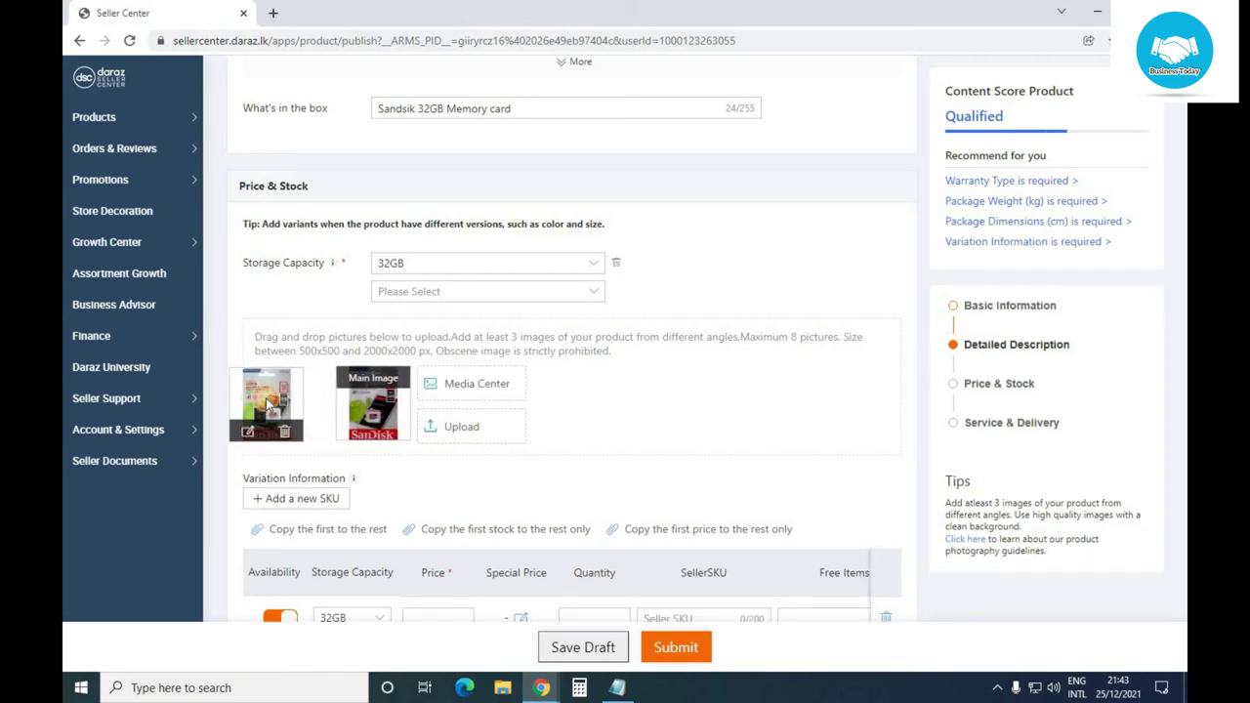
Step: Set the price of the 32GB variant to 1350
{"action": "scroll", "coordinate": [498, 482], "scroll_direction": "down", "scroll_amount": 3}
{"action": "left_click", "coordinate": [414, 387]}
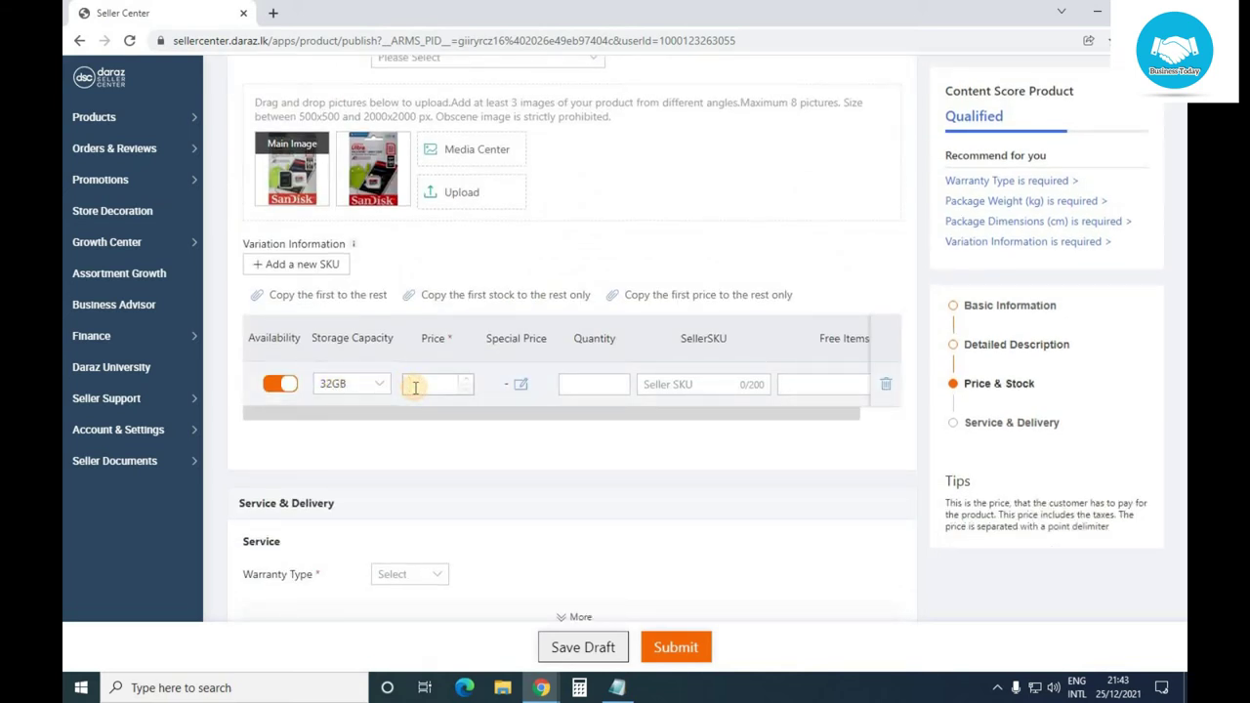
{"action": "type", "text": "1350"}
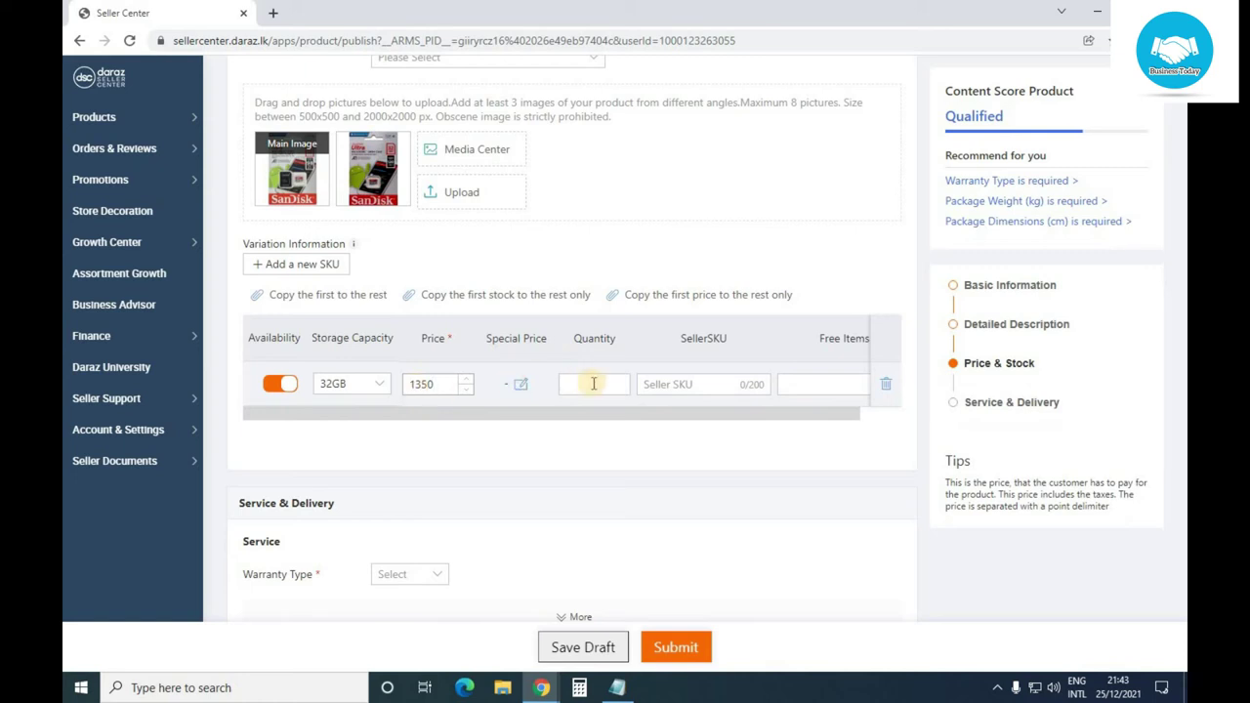
Step: Give the 32GB variant a special price of 1100 with a promotion period from 2021-12-25 to 2022-01-19
{"action": "left_click", "coordinate": [518, 388]}
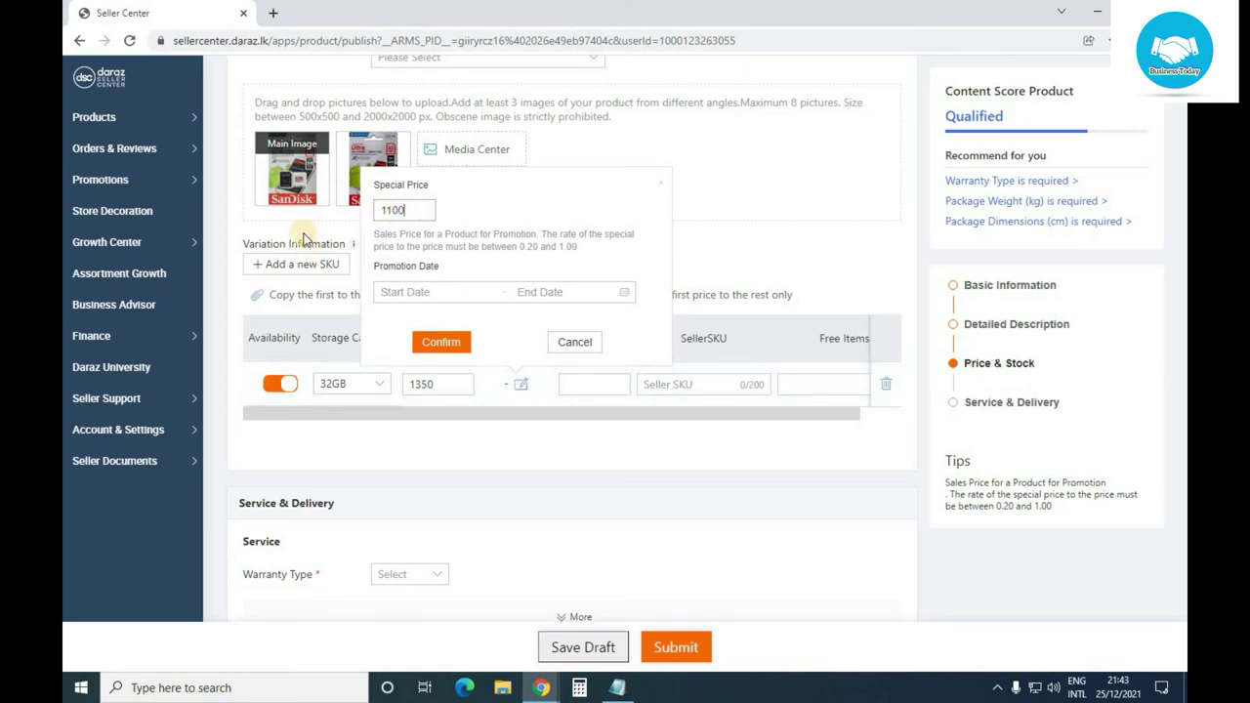
{"action": "left_click", "coordinate": [427, 292]}
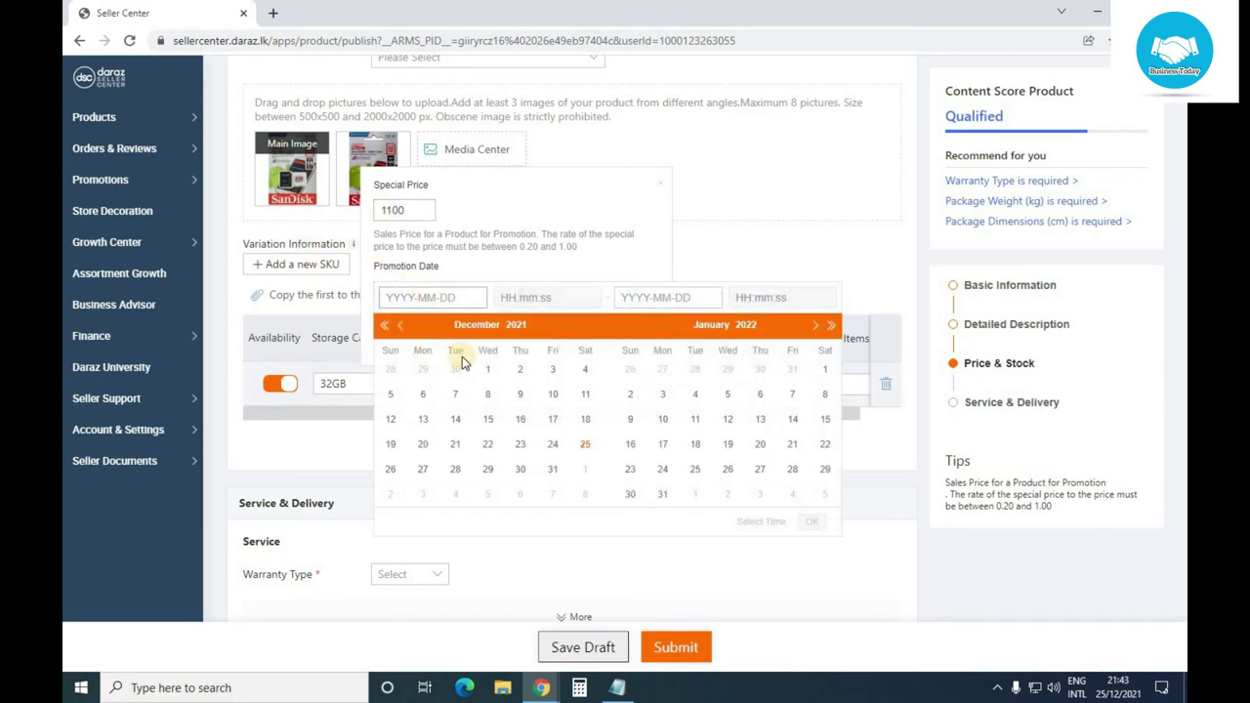
{"action": "left_click", "coordinate": [585, 444]}
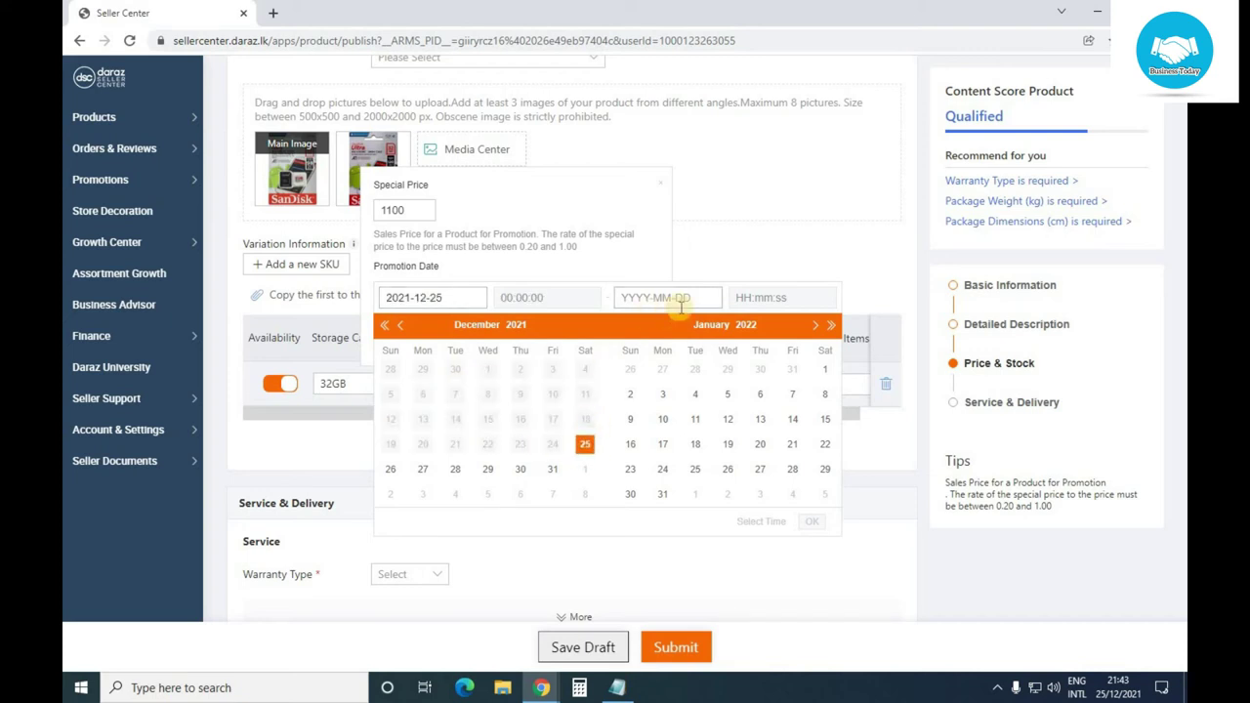
{"action": "left_click", "coordinate": [729, 446]}
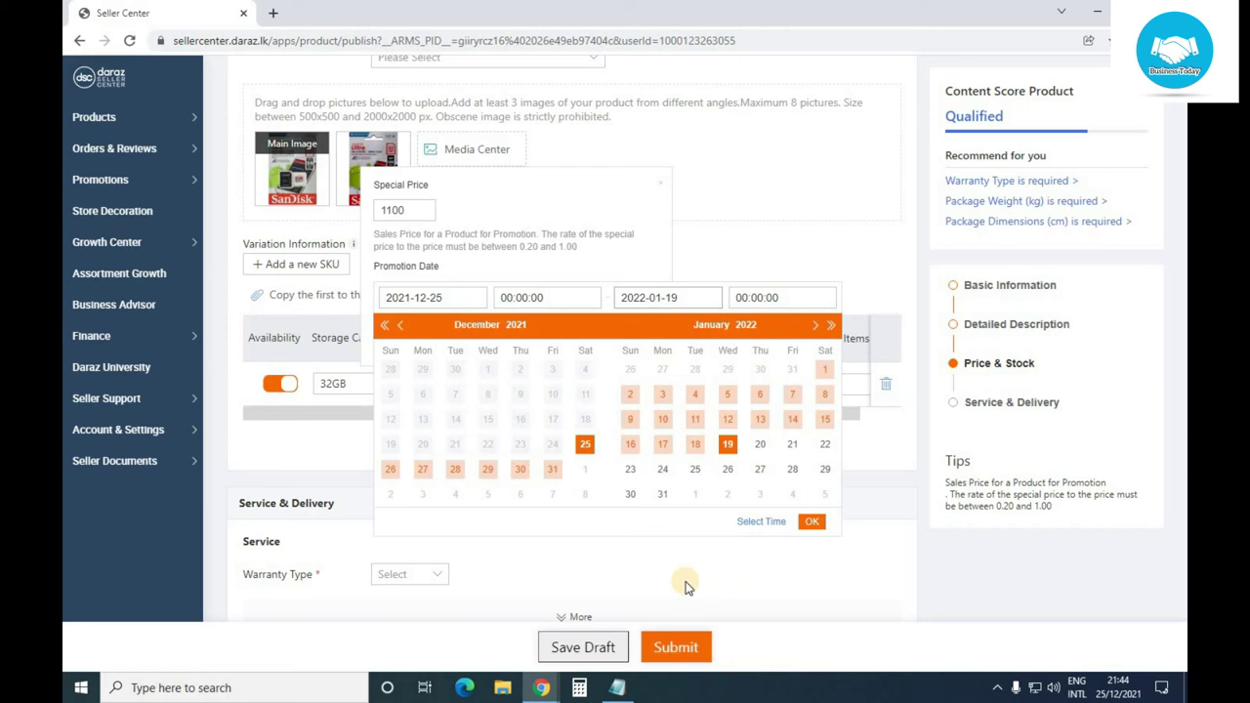
{"action": "left_click", "coordinate": [810, 523]}
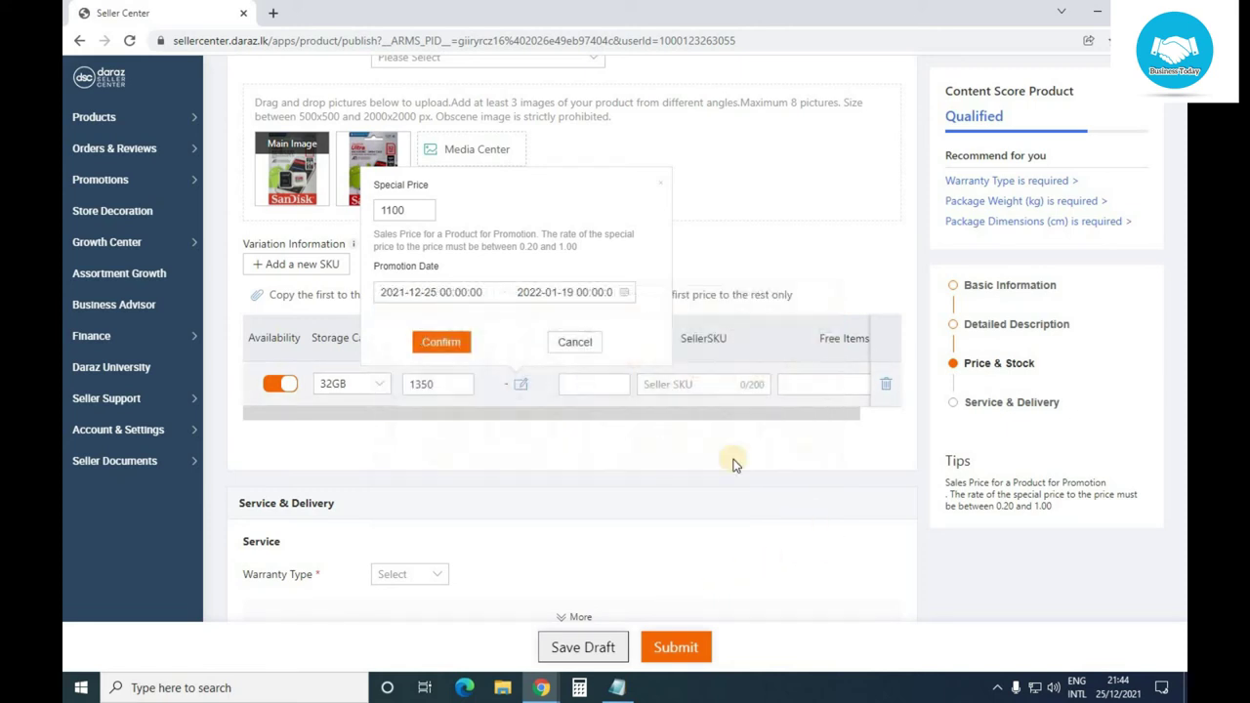
{"action": "left_click", "coordinate": [459, 340]}
Step: Set the 32GB variant's quantity to 5 and the product's warranty type to No Warranty
{"action": "left_click", "coordinate": [596, 384]}
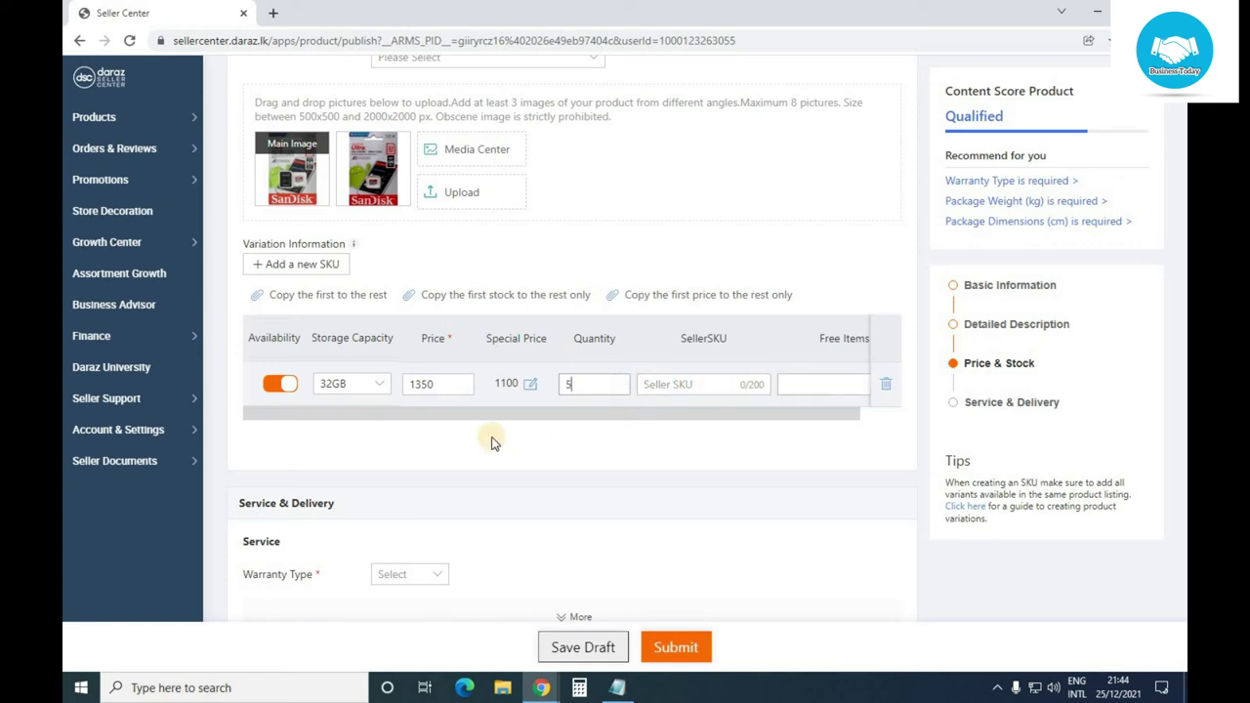
{"action": "left_click_drag", "start_coordinate": [610, 418], "coordinate": [650, 418]}
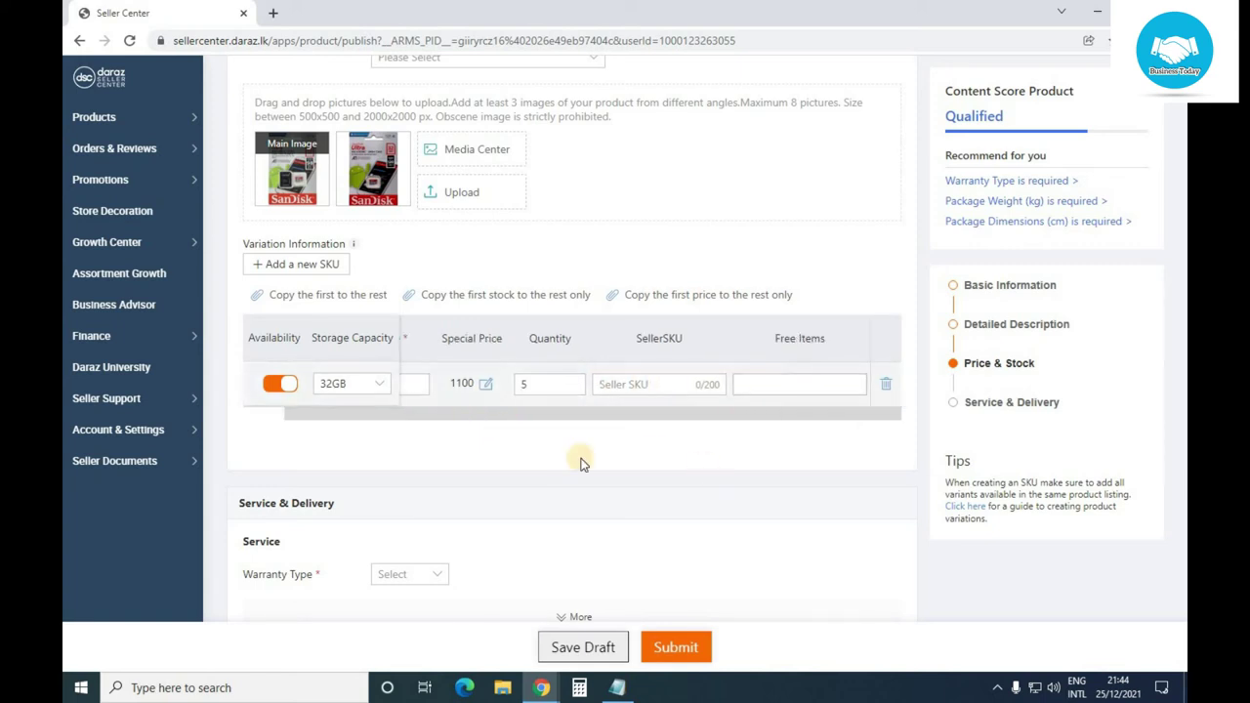
{"action": "scroll", "coordinate": [390, 420], "scroll_direction": "down", "scroll_amount": 2}
{"action": "left_click", "coordinate": [392, 420]}
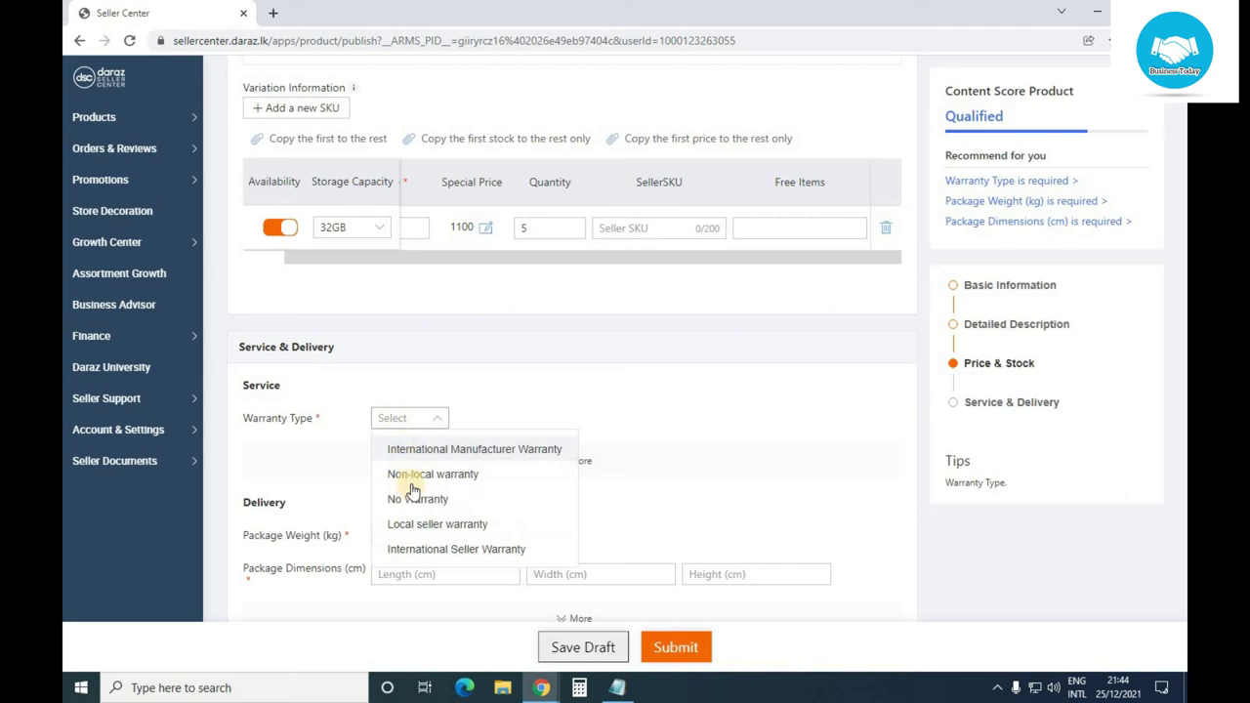
{"action": "left_click", "coordinate": [412, 496]}
Step: Set the package weight to 0.2 kg and the package dimensions to 20 cm length, 15 cm width and 10 cm height
{"action": "scroll", "coordinate": [380, 386], "scroll_direction": "down", "scroll_amount": 2}
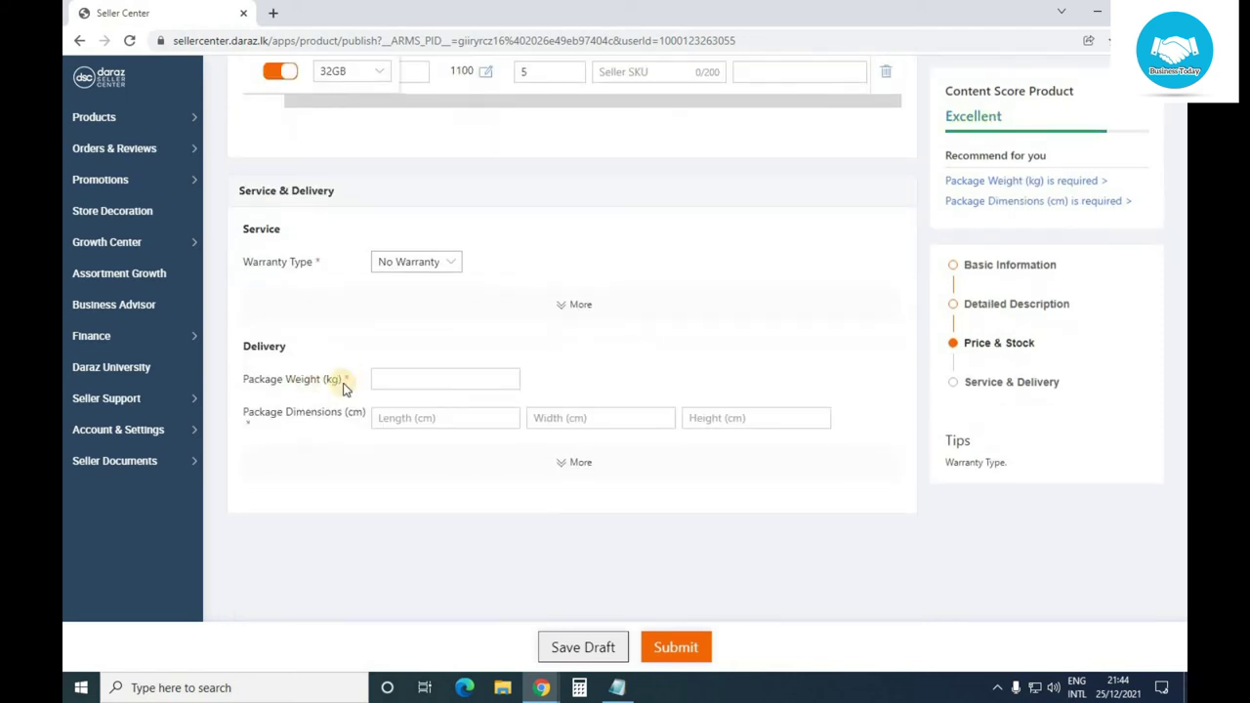
{"action": "left_click", "coordinate": [411, 382]}
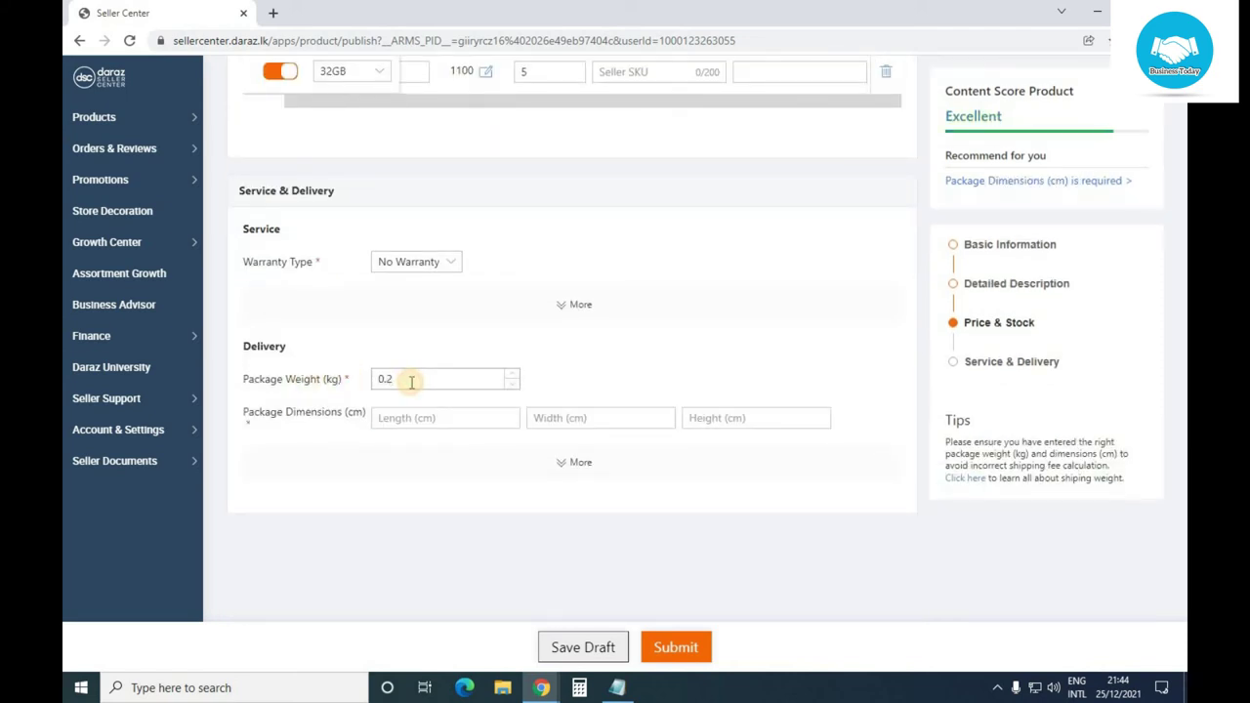
{"action": "left_click", "coordinate": [410, 420]}
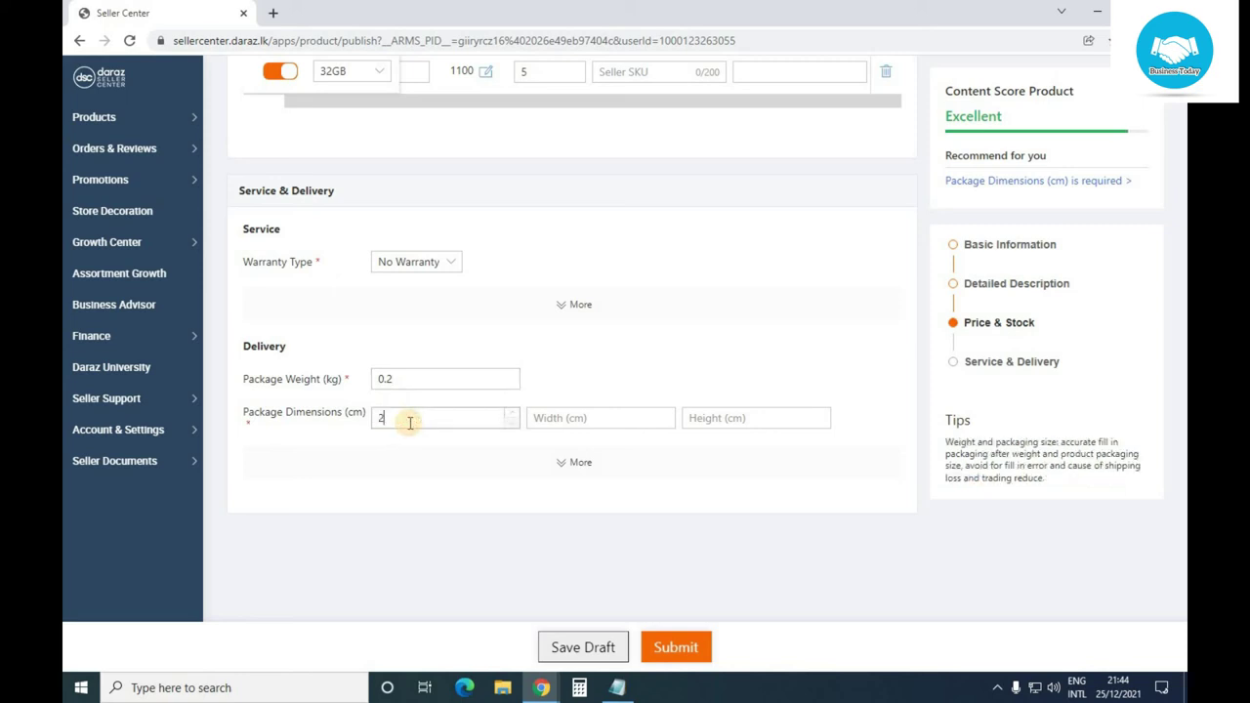
{"action": "type", "text": "20"}
{"action": "left_click", "coordinate": [598, 417]}
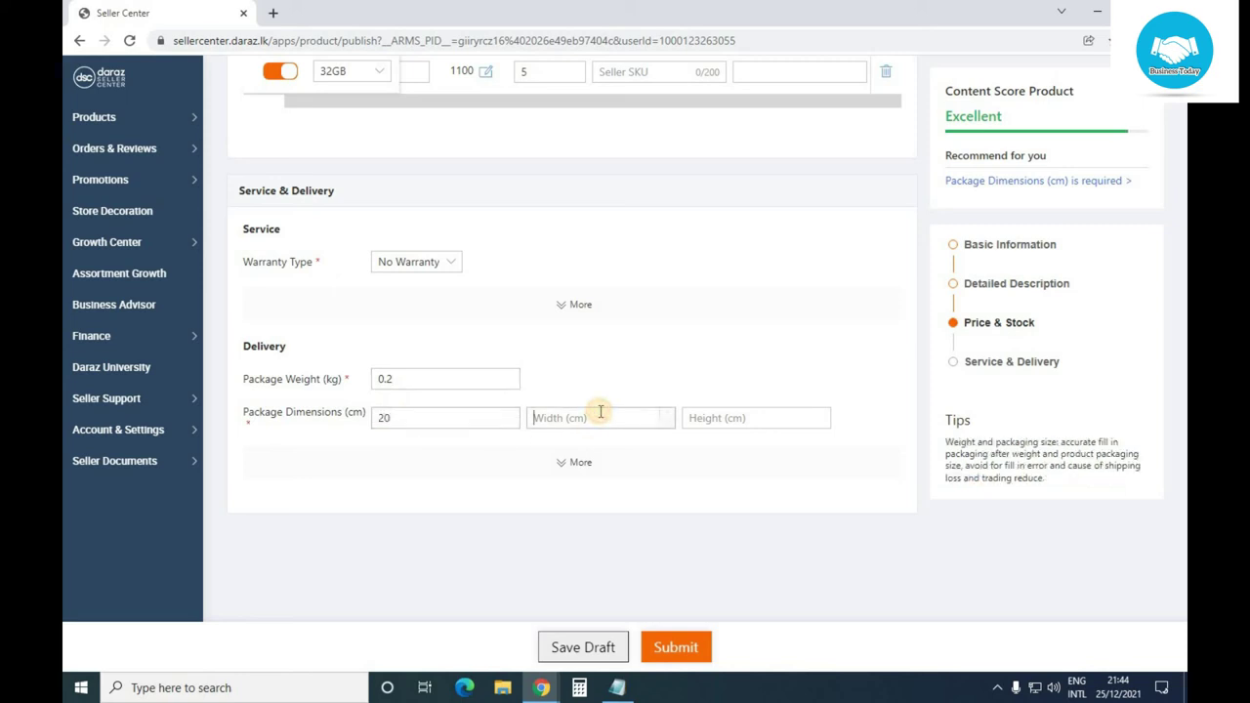
{"action": "left_click", "coordinate": [770, 415]}
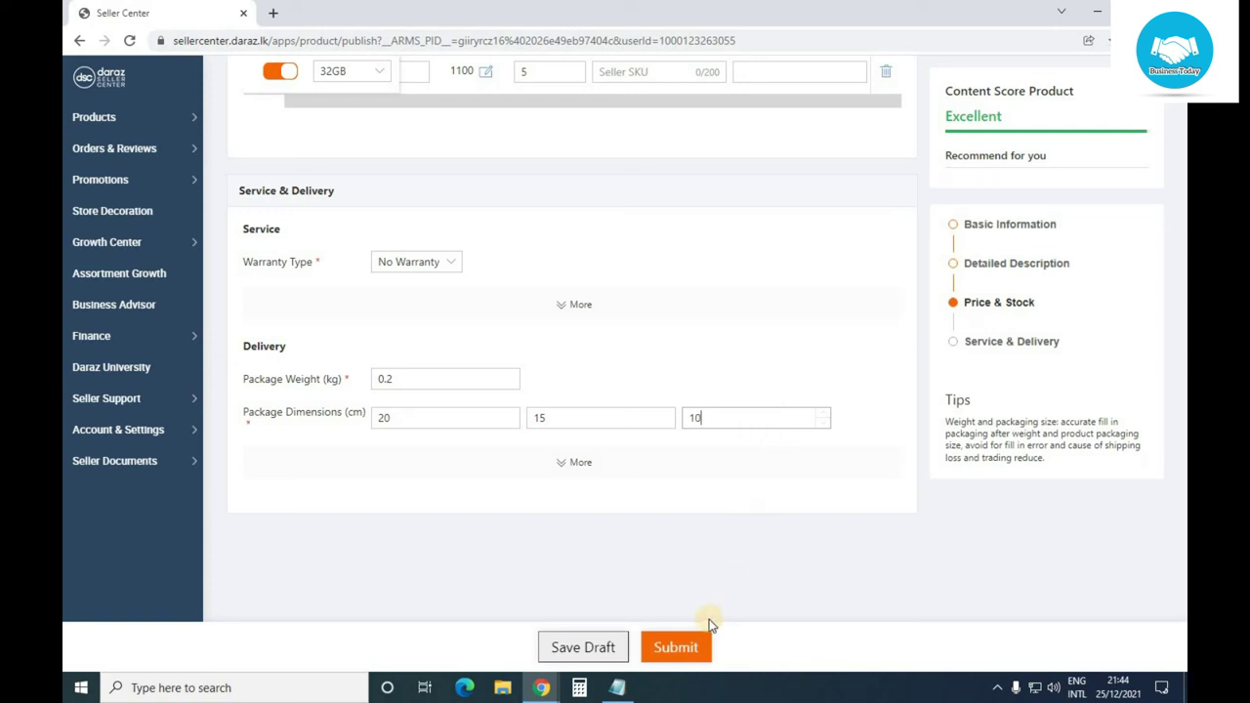
Step: Submit the product listing and check its entry among the Pending QC products in Product Management
{"action": "left_click", "coordinate": [682, 646]}
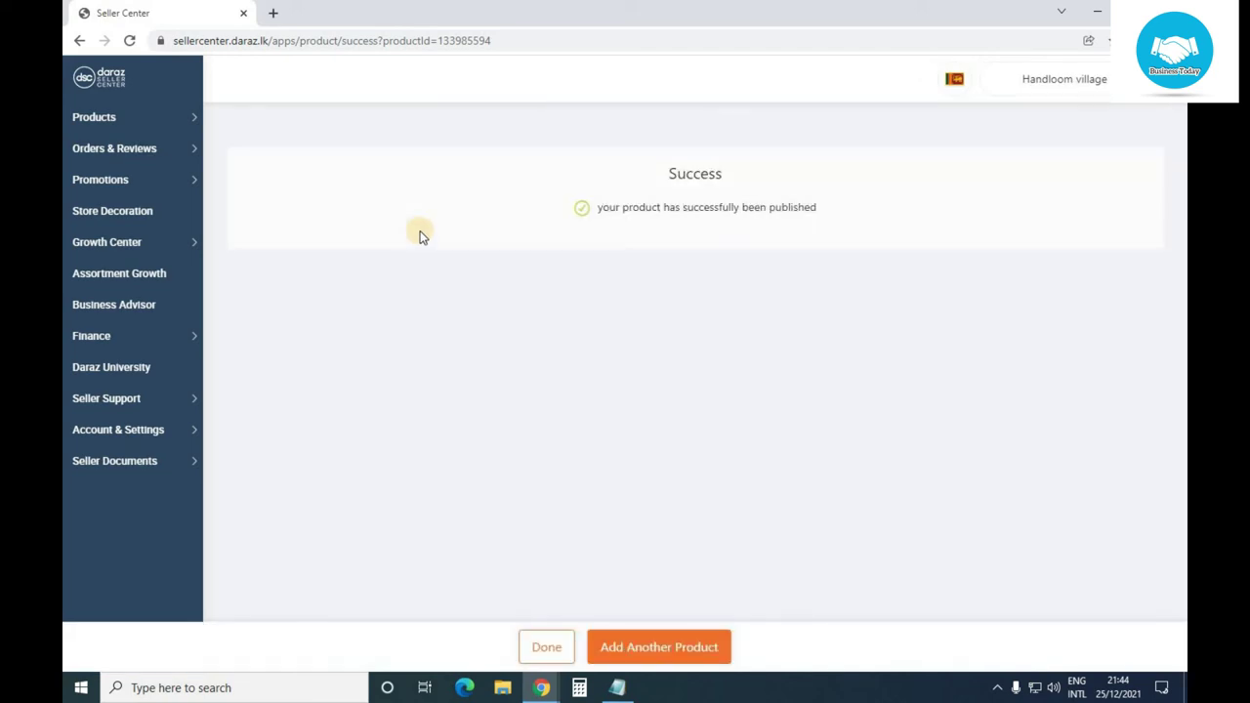
{"action": "left_click", "coordinate": [549, 650]}
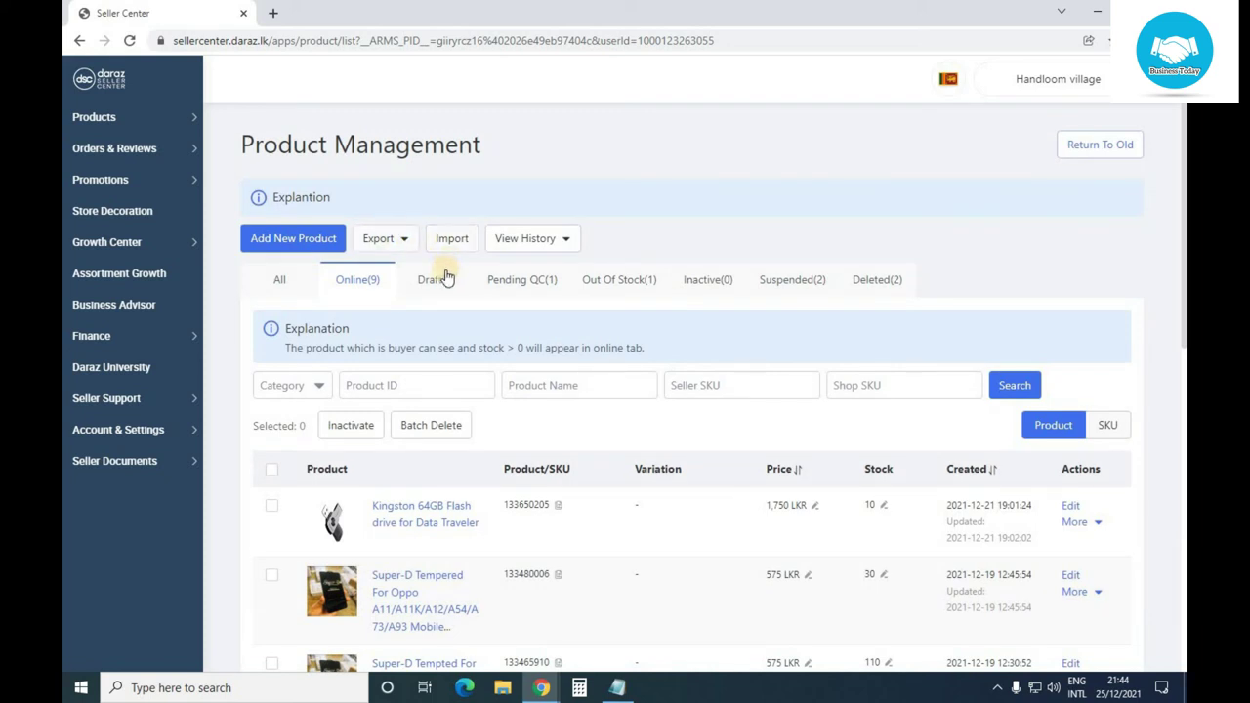
{"action": "left_click", "coordinate": [527, 289]}
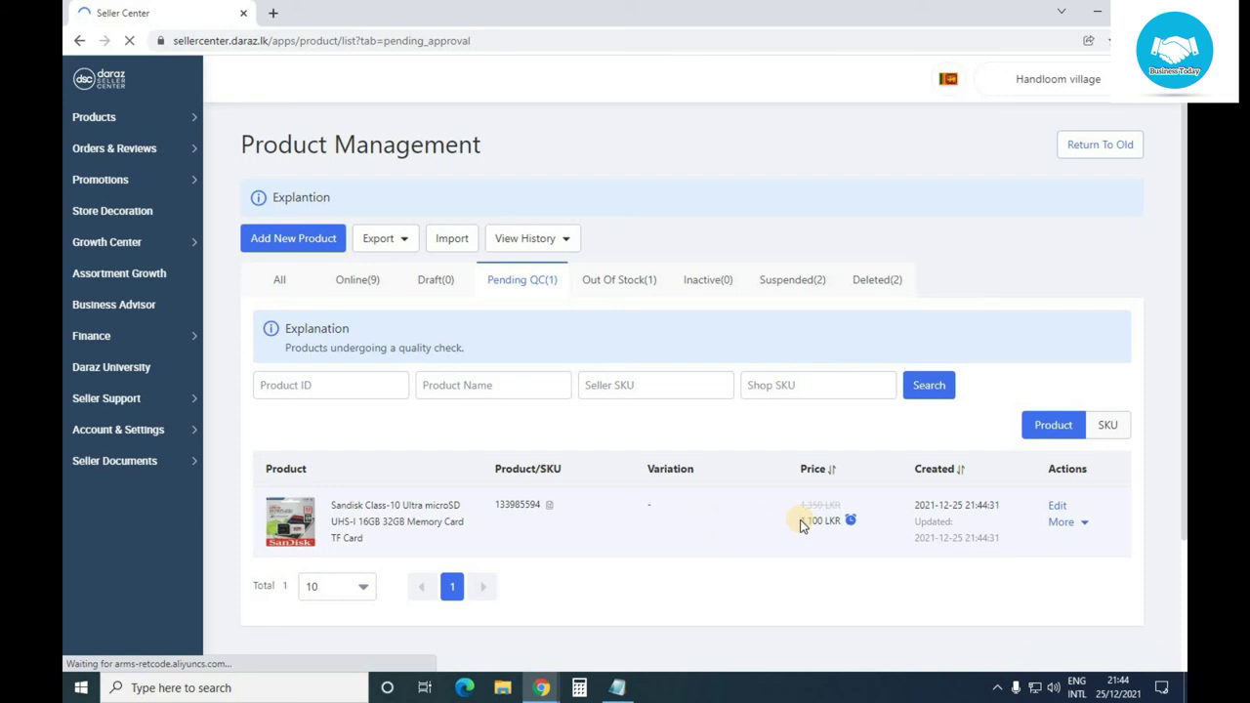
{"action": "scroll", "coordinate": [683, 479], "scroll_direction": "down", "scroll_amount": 2}
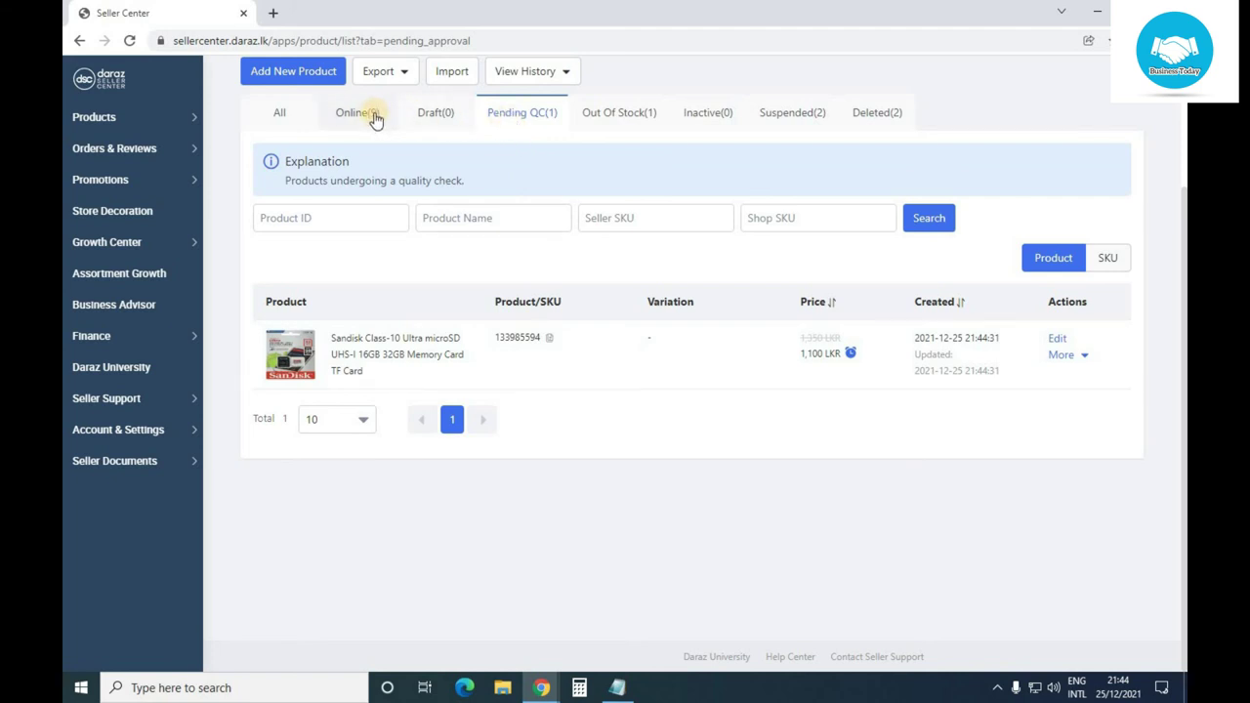
{"action": "scroll", "coordinate": [376, 117], "scroll_direction": "up", "scroll_amount": 1}
{"action": "scroll", "coordinate": [358, 203], "scroll_direction": "up", "scroll_amount": 1}
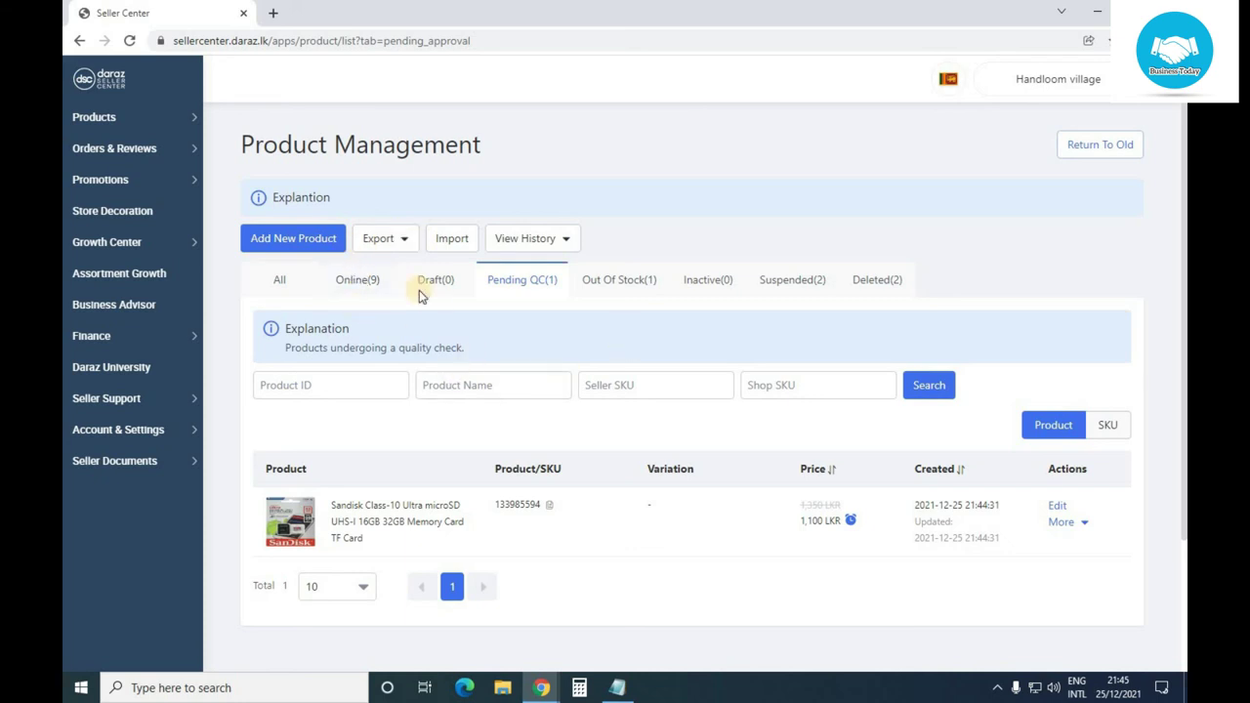
Step: Sign out of the seller account and minimize the browser window
{"action": "left_click", "coordinate": [1042, 78]}
{"action": "left_click", "coordinate": [1011, 315]}
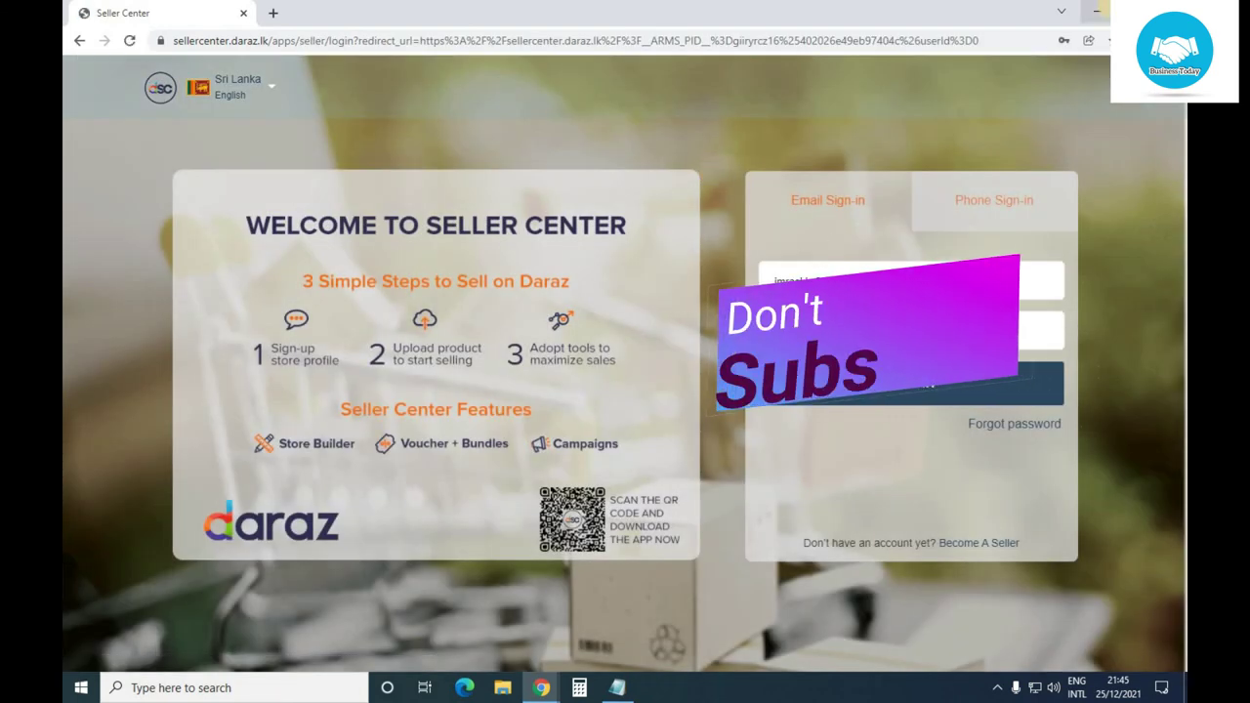
{"action": "left_click", "coordinate": [1096, 11]}
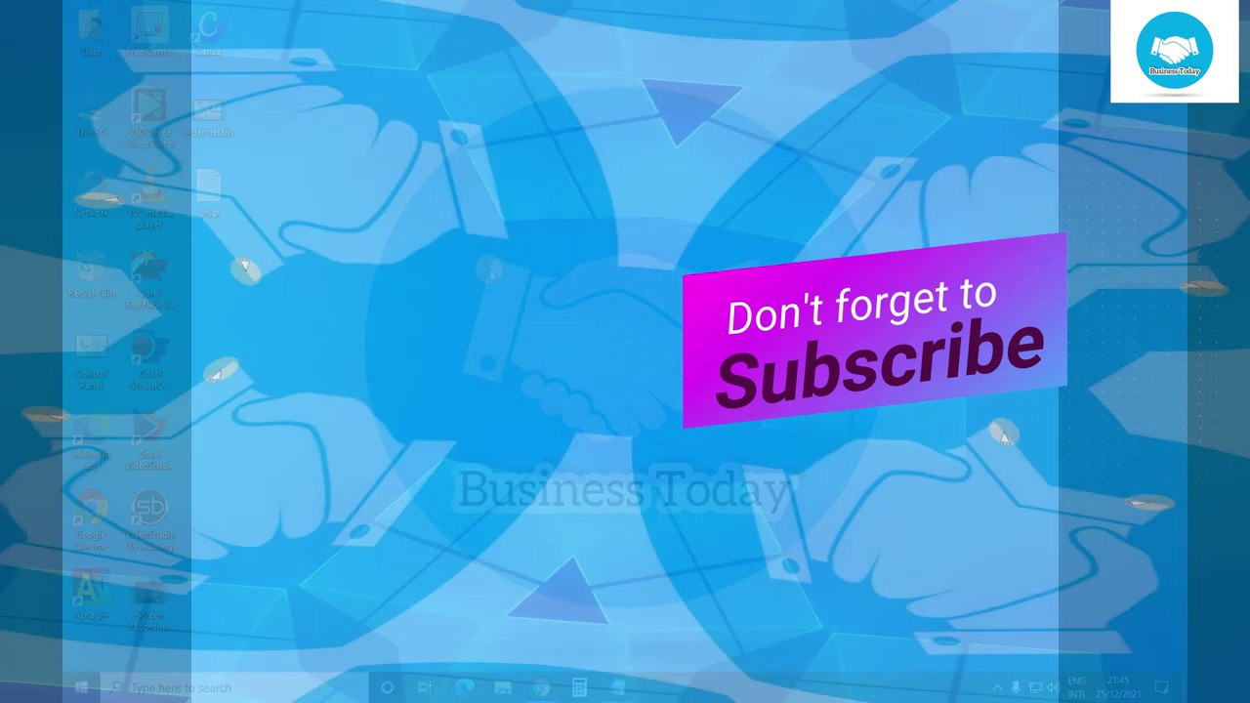